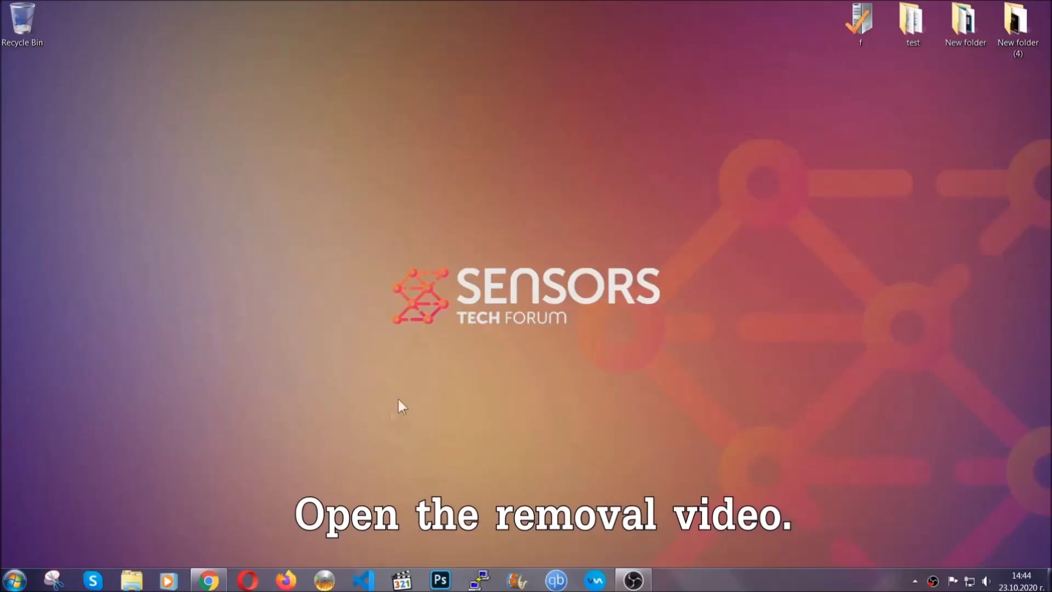
In Chrome, open the ransomware explainer from the video description and download the SpyHunter installer
click(208, 582)
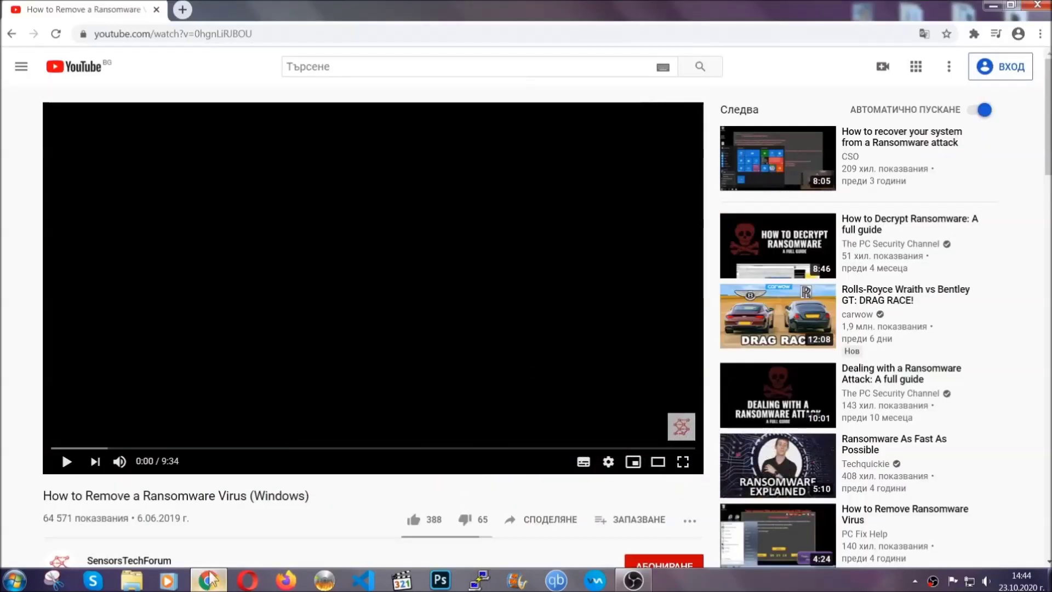
scroll(191, 448, down, 4)
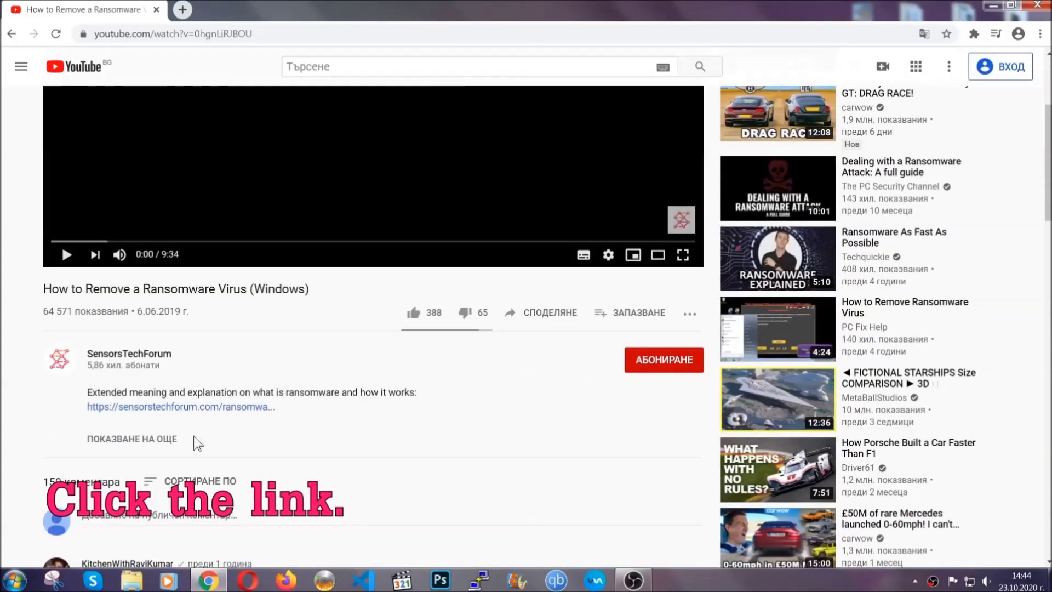
click(209, 407)
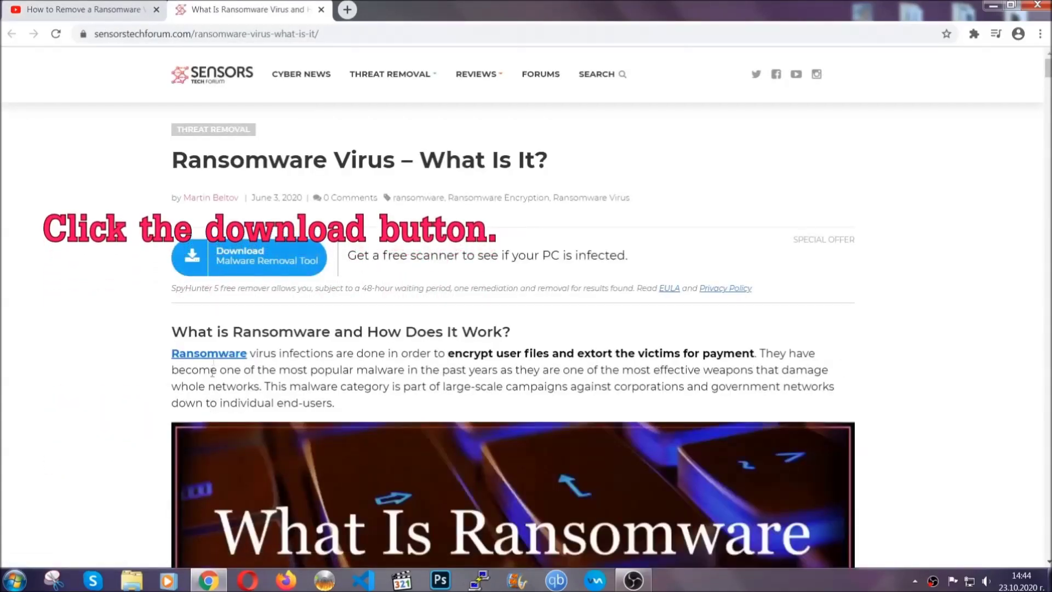
click(240, 261)
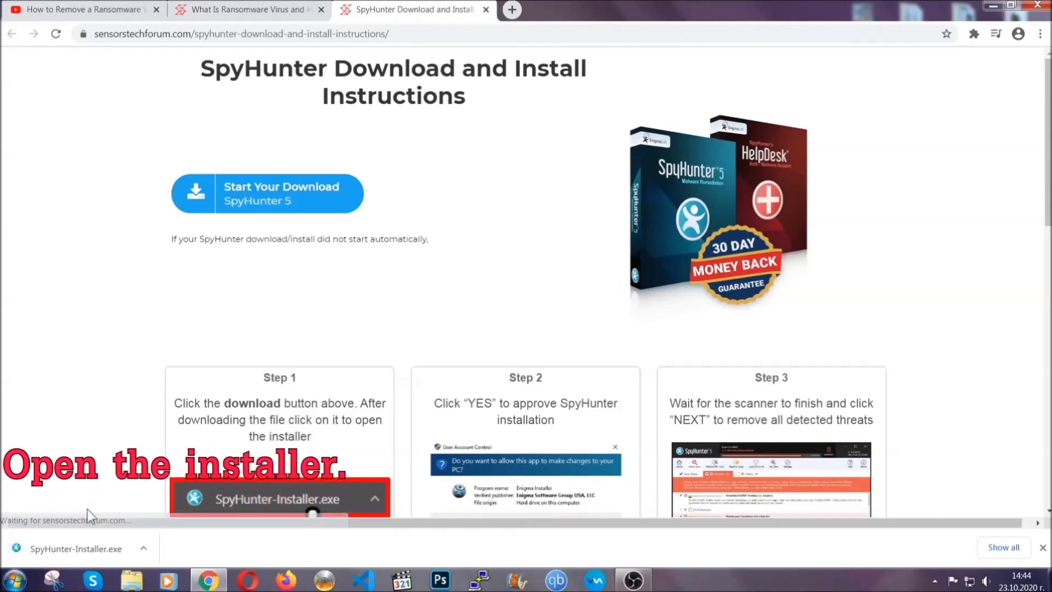
Run SpyHunter-Installer.exe and install SpyHunter 5 in English, accepting the EULA and Privacy Policy
click(74, 547)
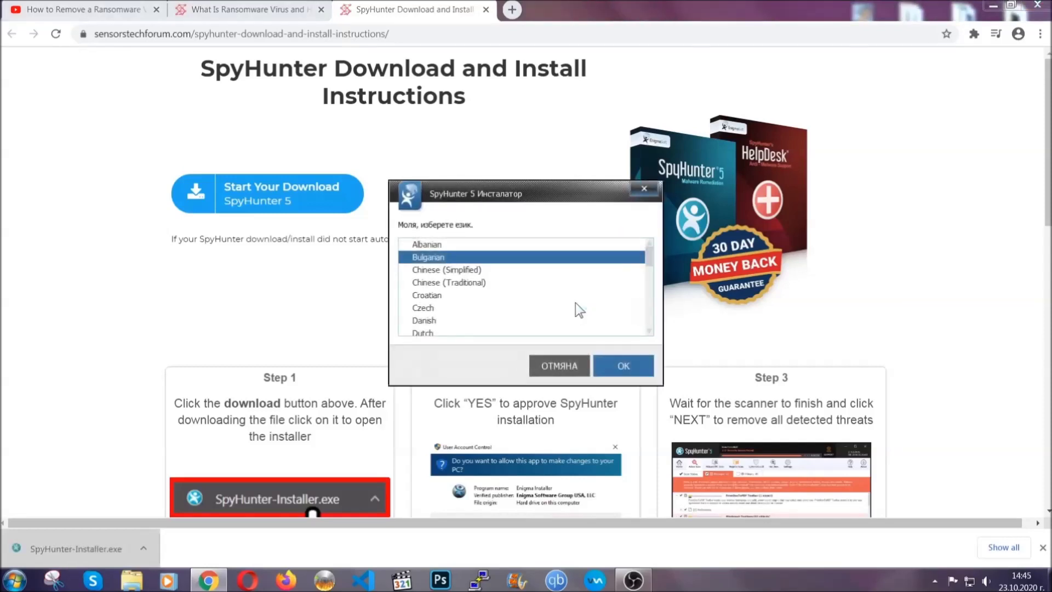
scroll(542, 304, down, 2)
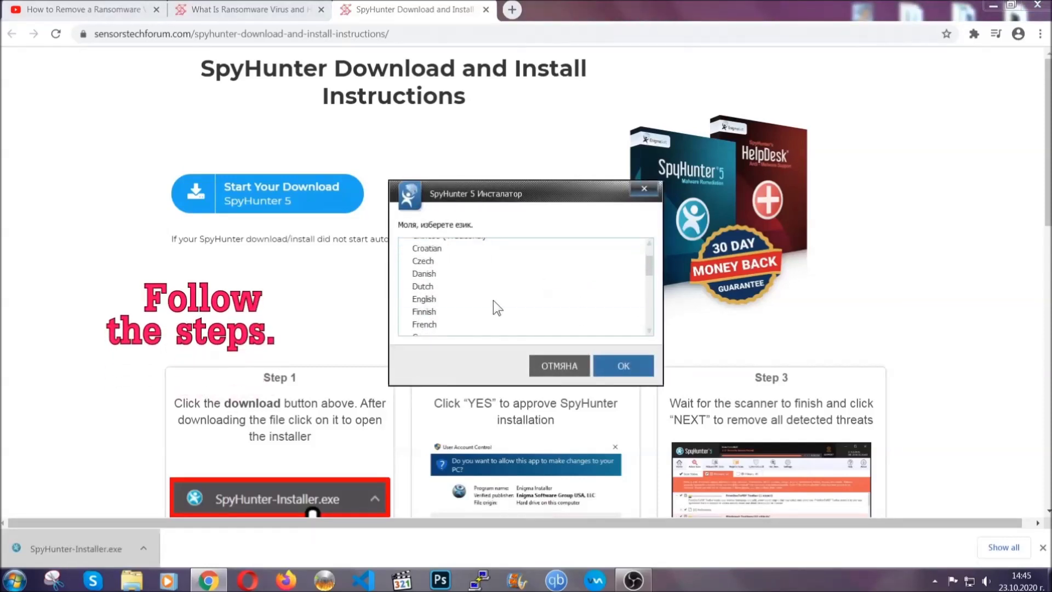
click(496, 299)
click(610, 364)
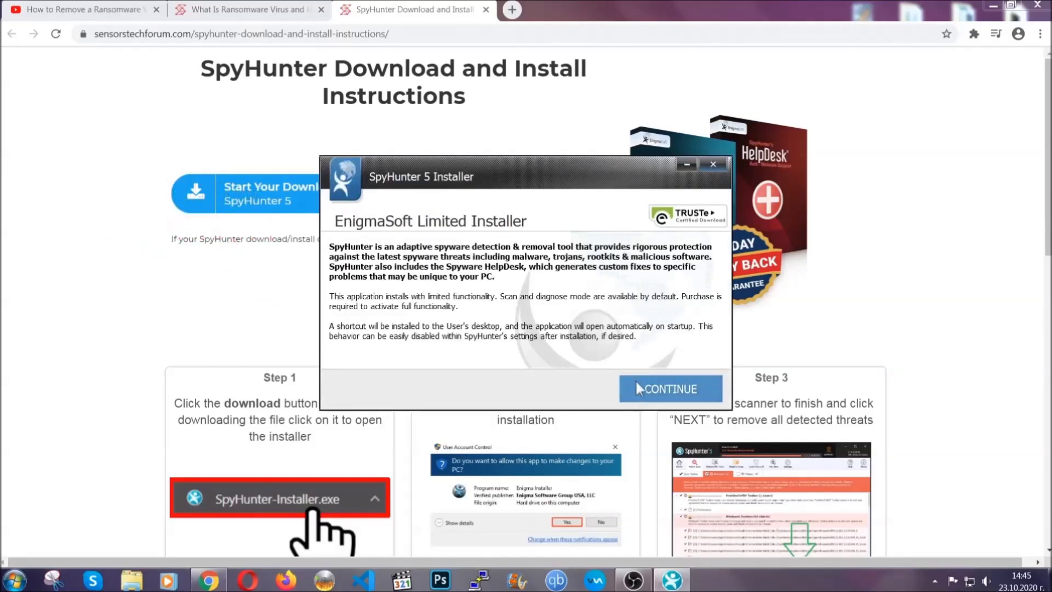
click(636, 379)
click(603, 354)
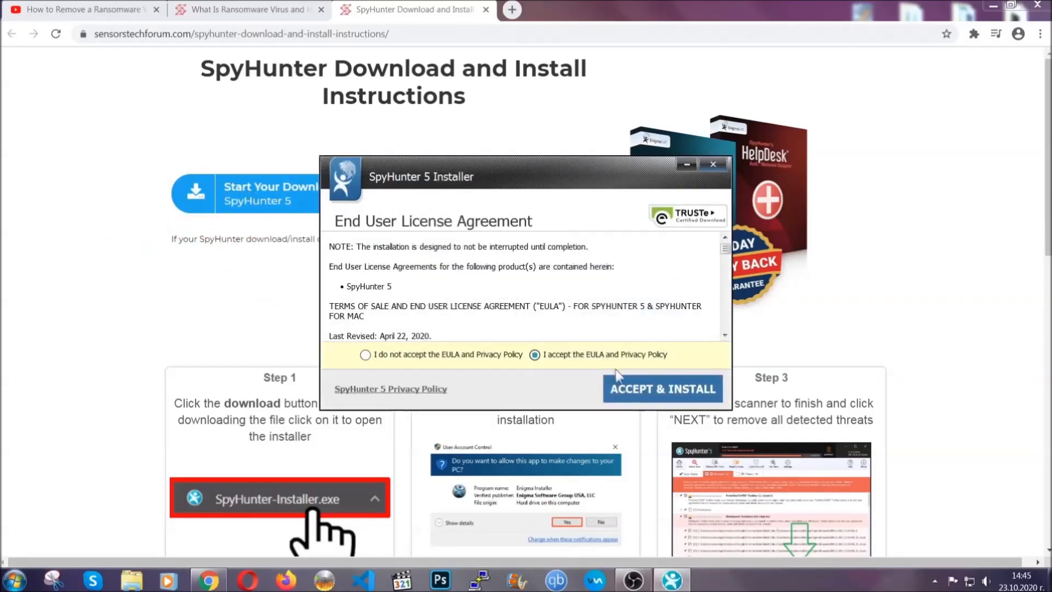
click(628, 384)
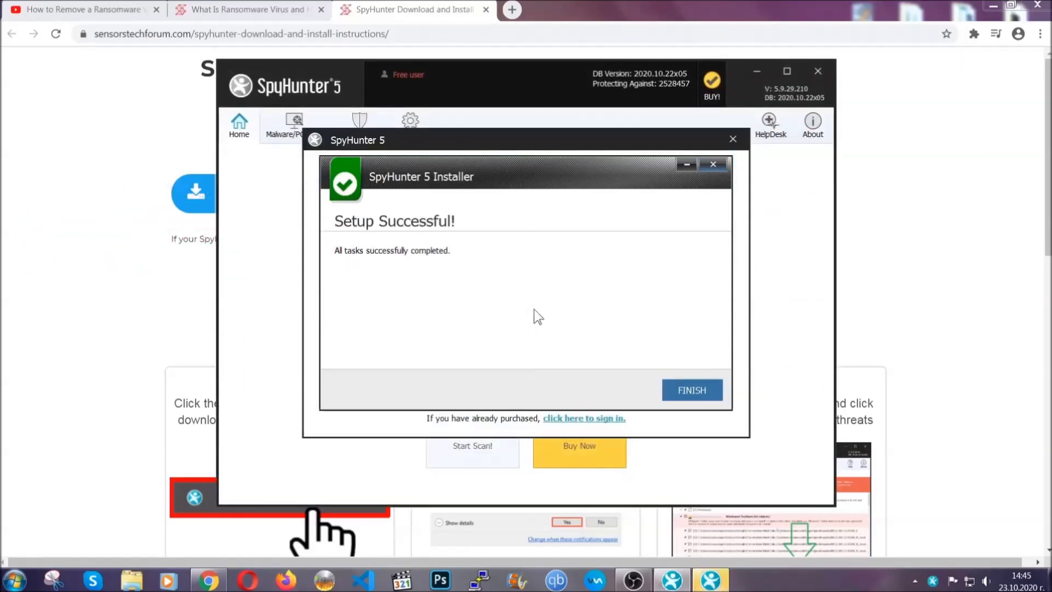
Finish setup, let the scan run, and tick the PUPs to select Keygen.exe for removal
click(674, 391)
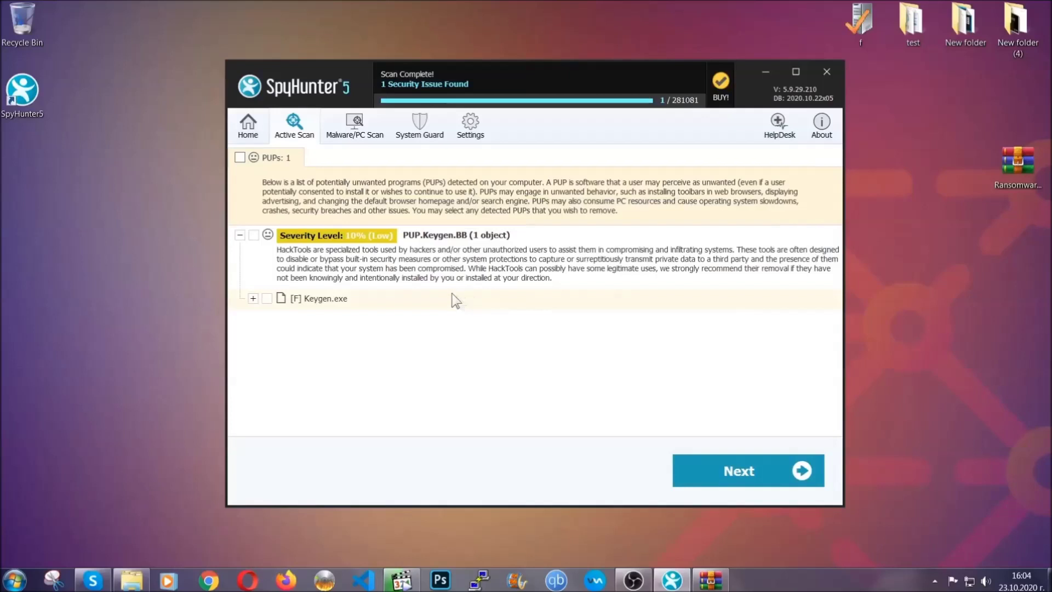
click(240, 157)
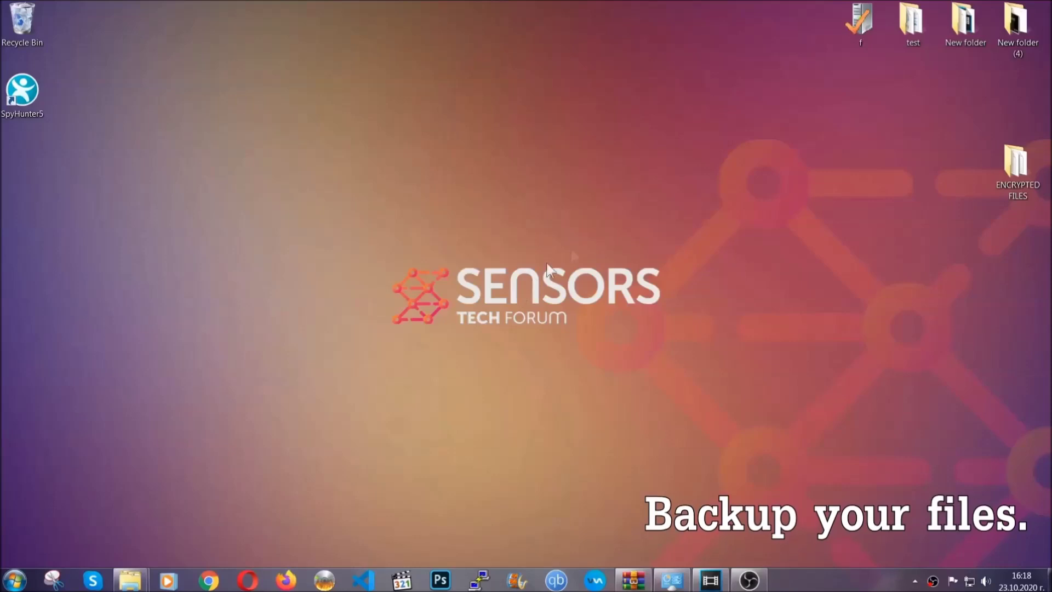
Copy all six encrypted .efji files from the ENCRYPTED FILES folder
double_click(1011, 169)
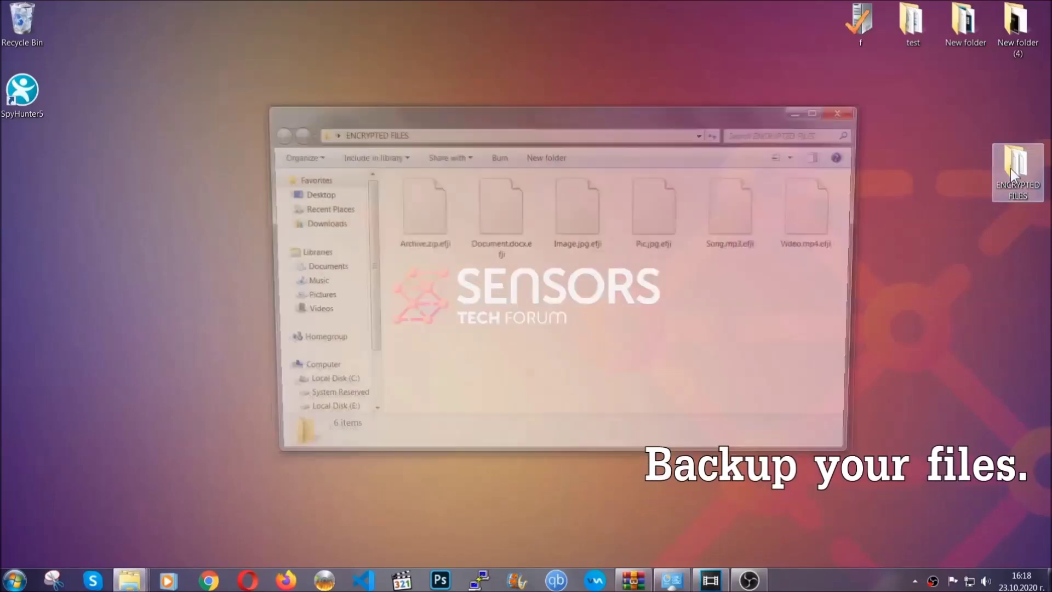
drag(393, 281, 823, 195)
right_click(823, 196)
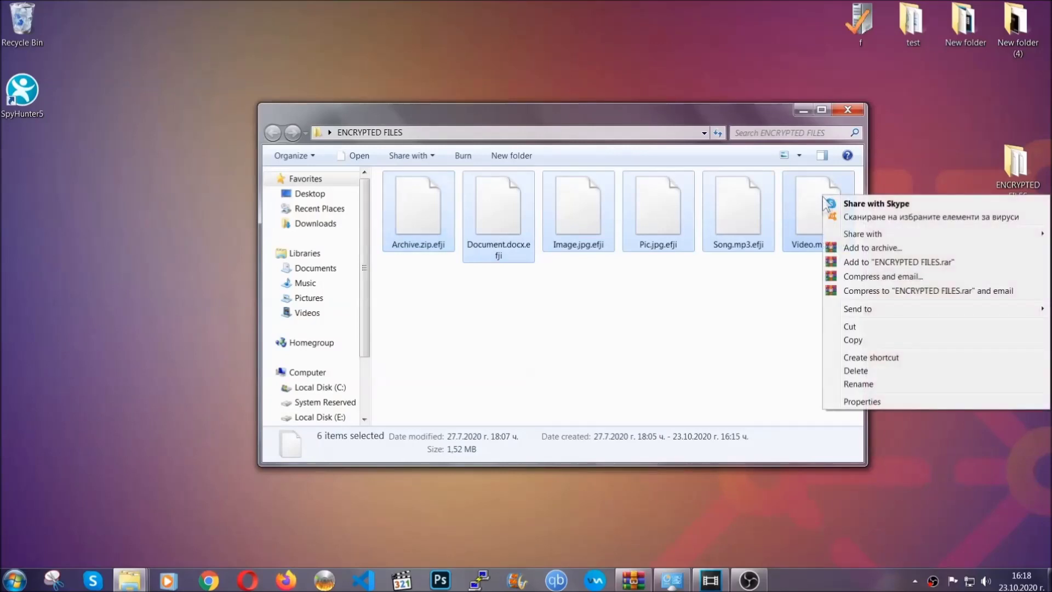
click(852, 340)
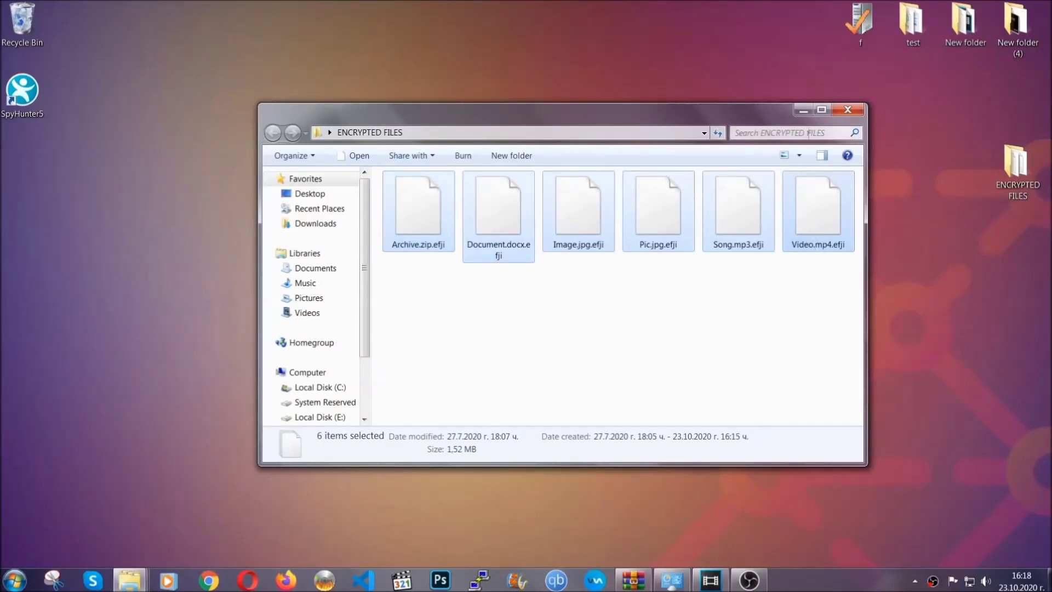
click(803, 111)
Paste the copied files onto FLASH DRIVE (H:) and close its window
click(14, 579)
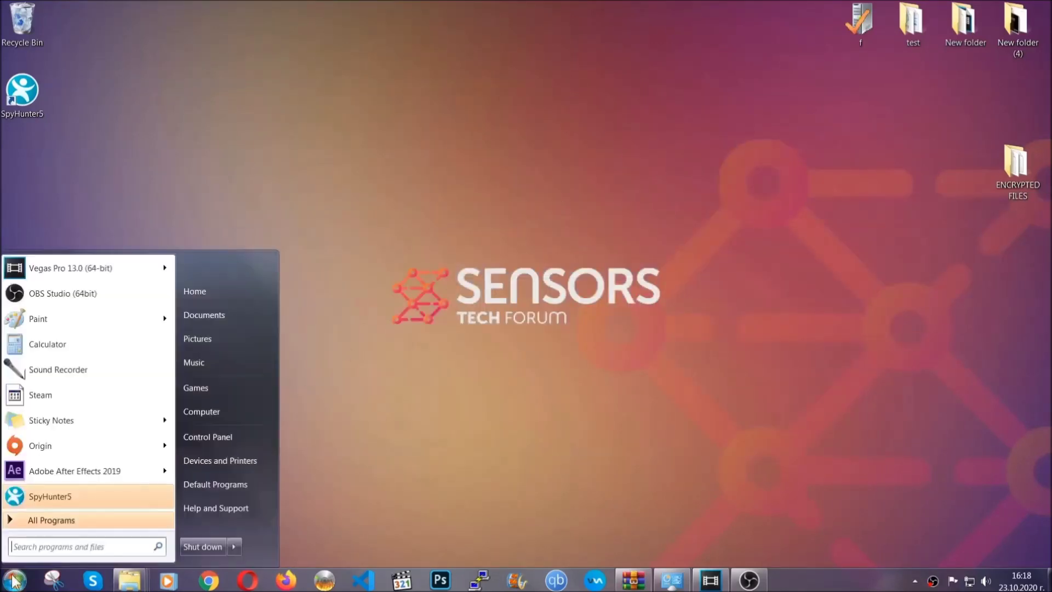
click(200, 411)
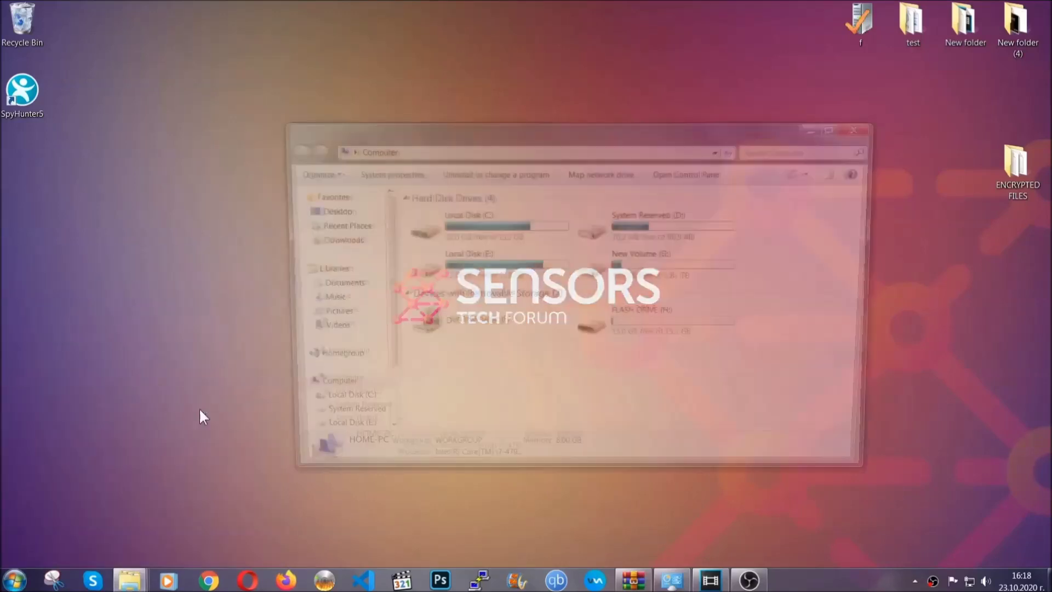
double_click(663, 322)
right_click(455, 245)
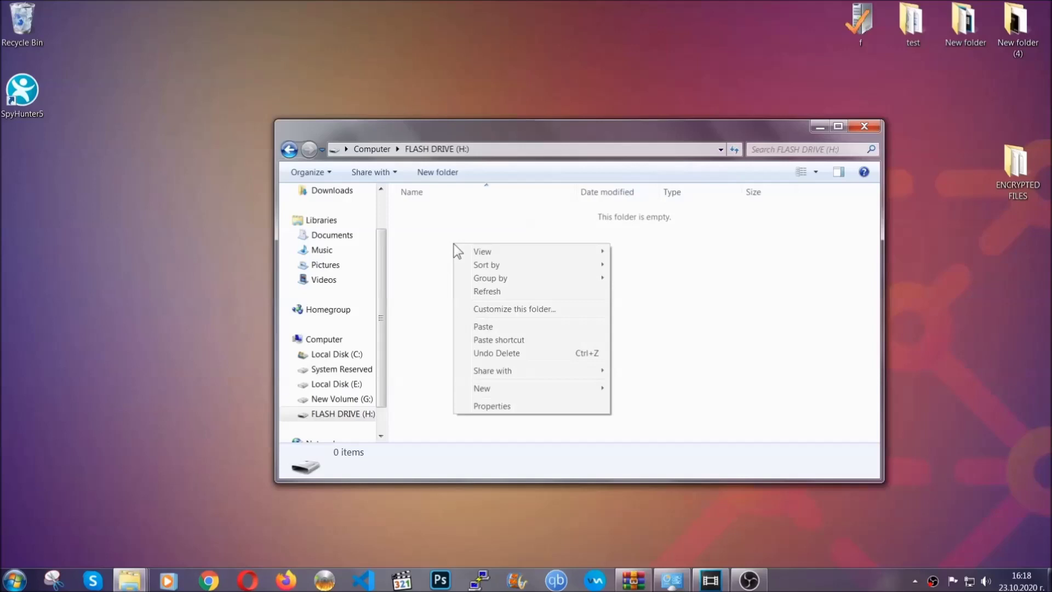
click(479, 327)
click(479, 327)
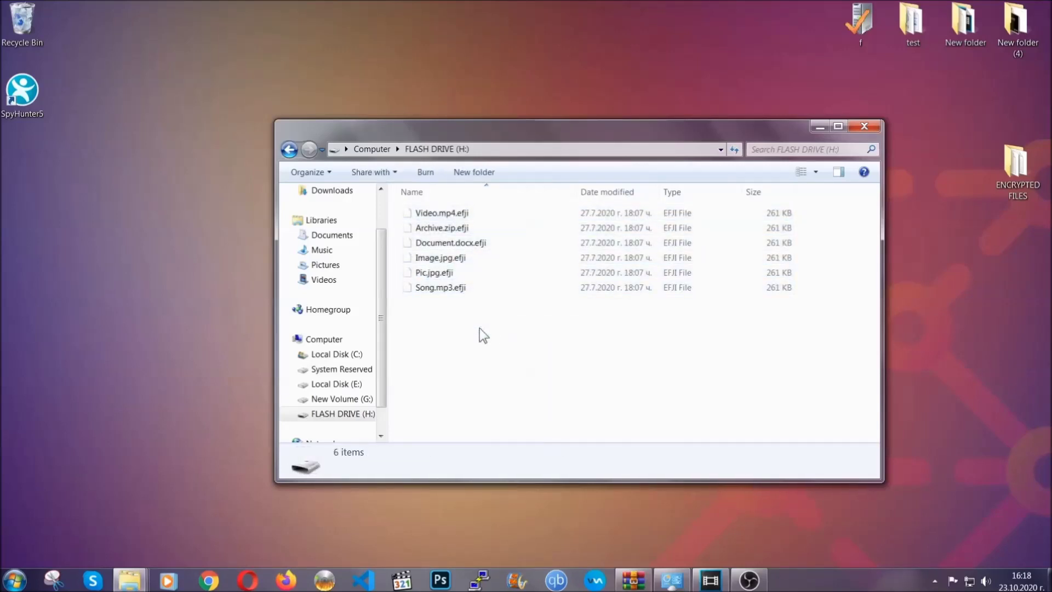
click(867, 124)
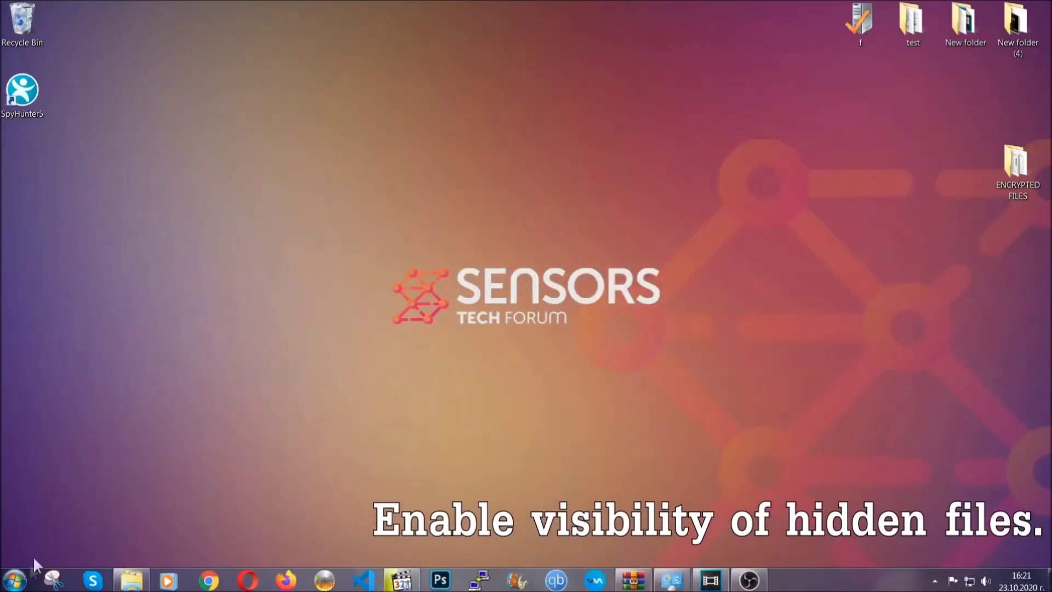
Via the Start-menu 'show hidden files and folders' setting, enable Show hidden files, folders, and drives
click(15, 579)
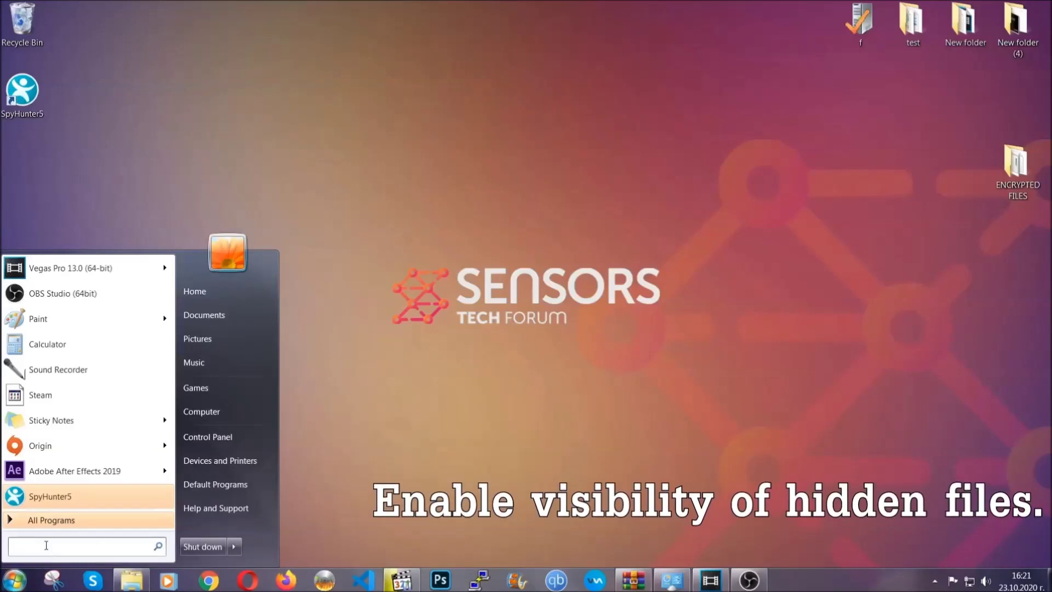
text(showh)
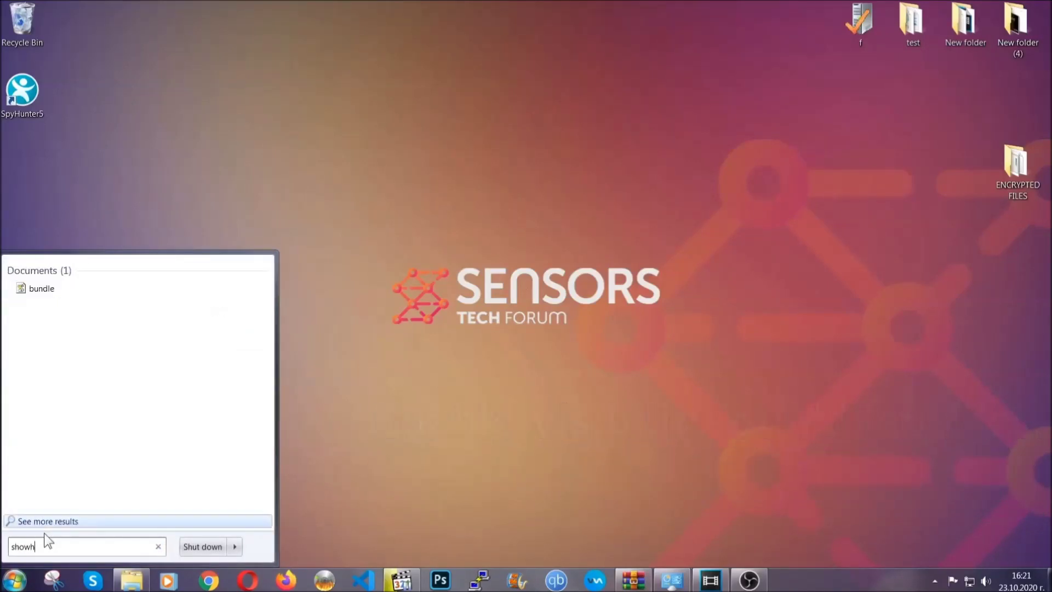
key(BackSpace)
text(h)
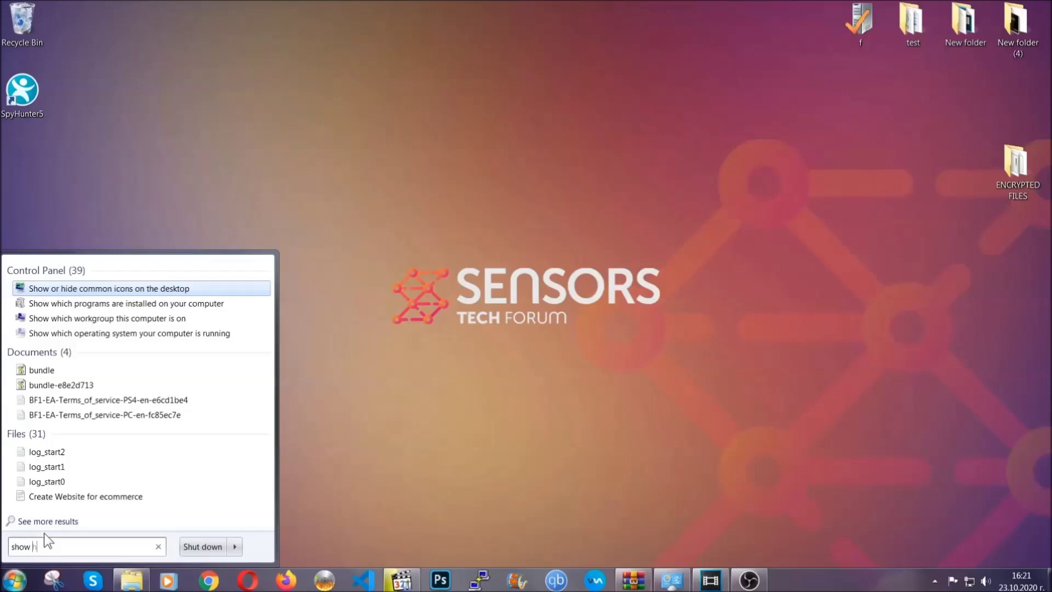
text(idden files and folders)
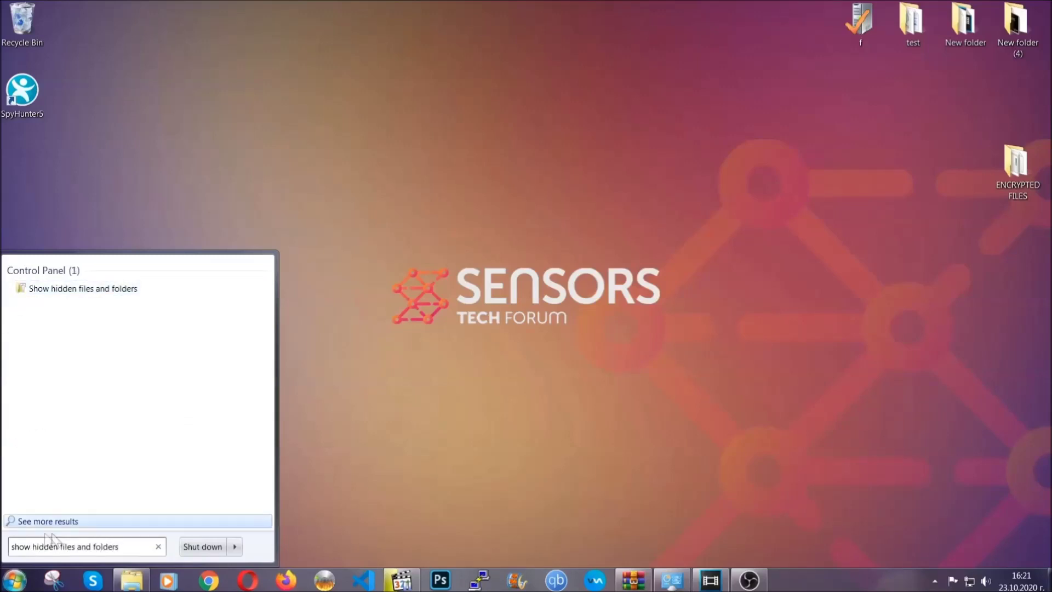
click(124, 290)
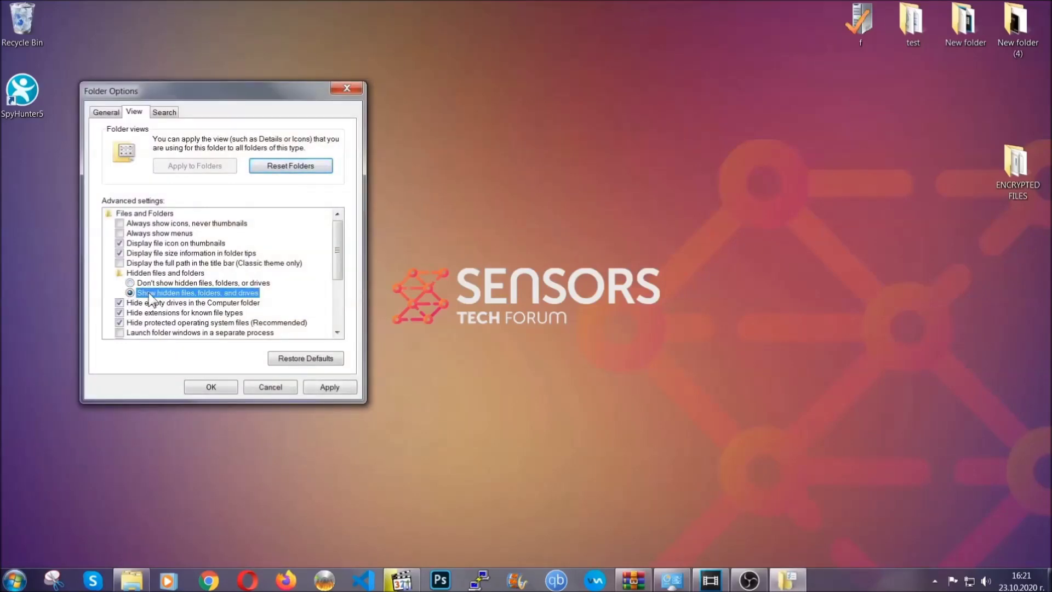
click(326, 390)
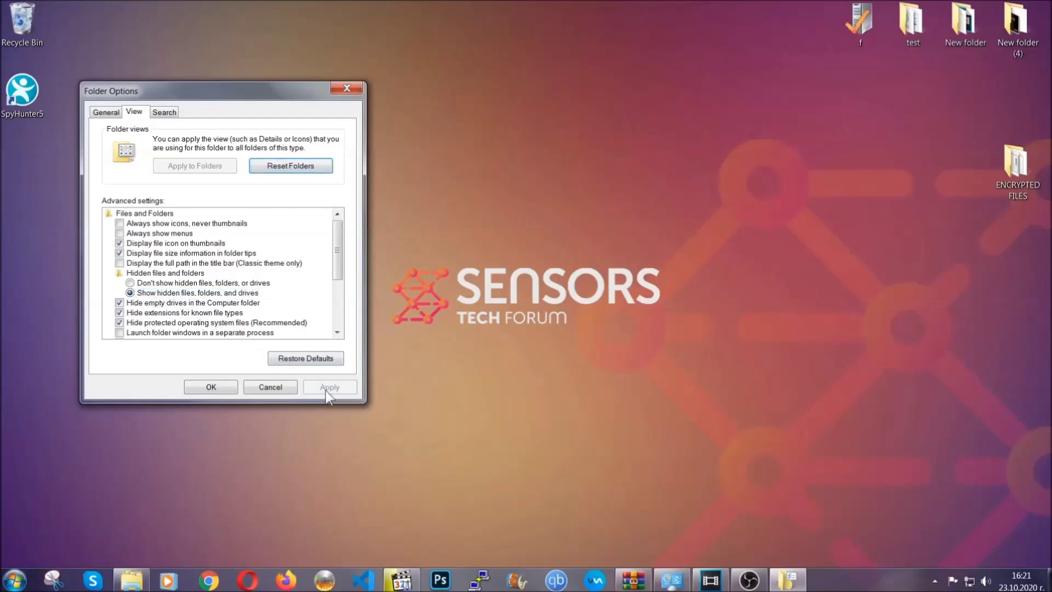
click(206, 386)
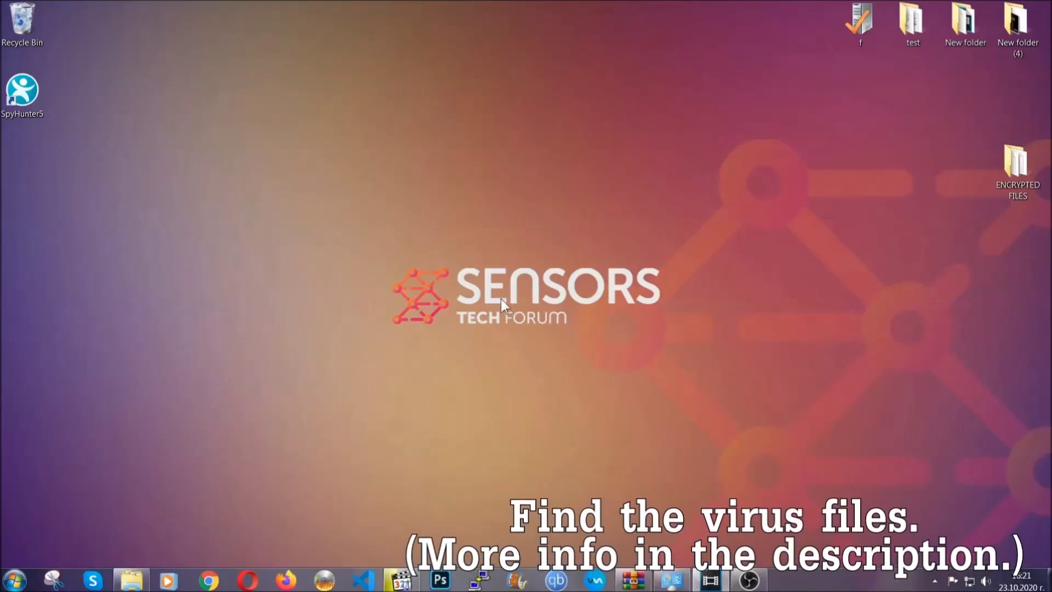
Search the whole computer for 'fileextension:exe Example Virus'
click(15, 579)
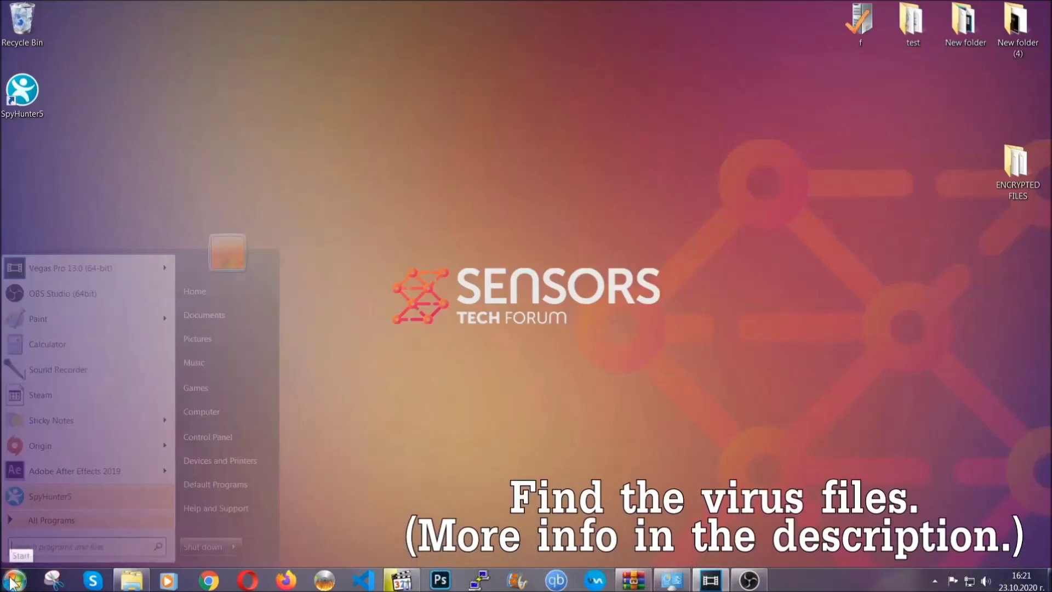
click(216, 408)
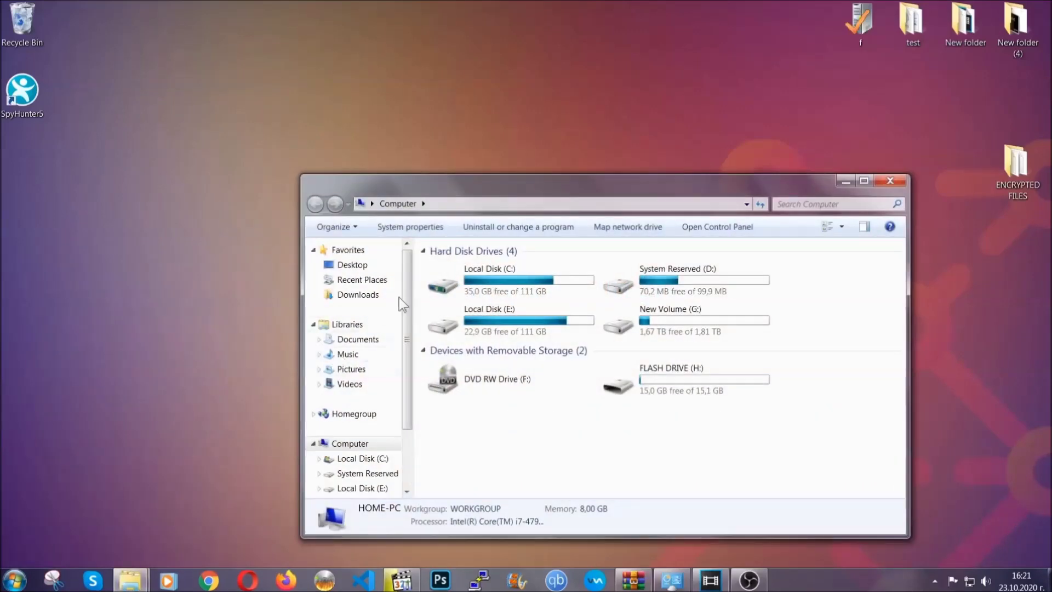
drag(567, 194, 504, 146)
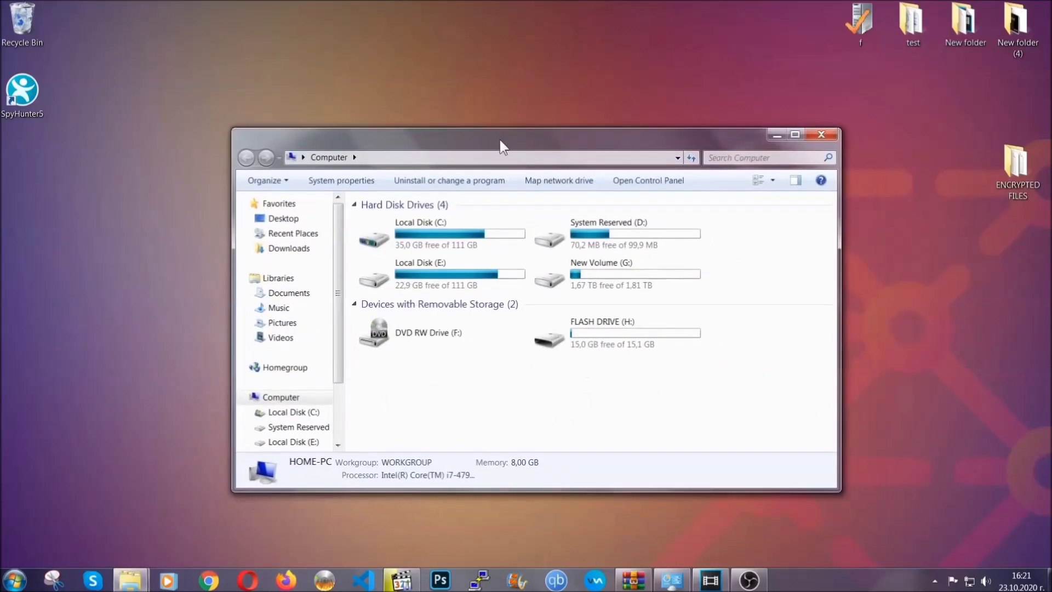
click(718, 157)
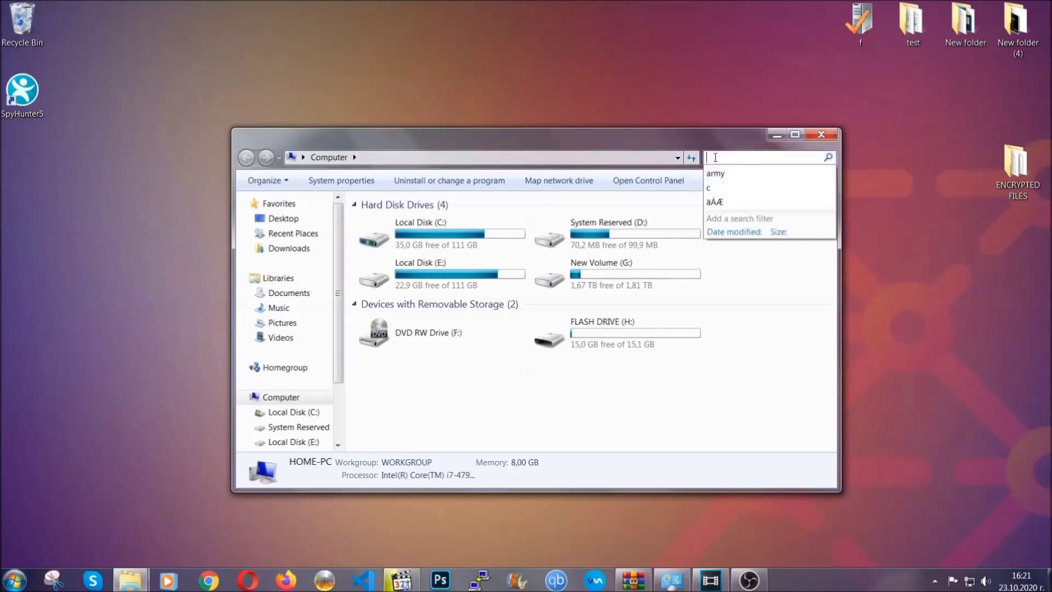
text(fileex)
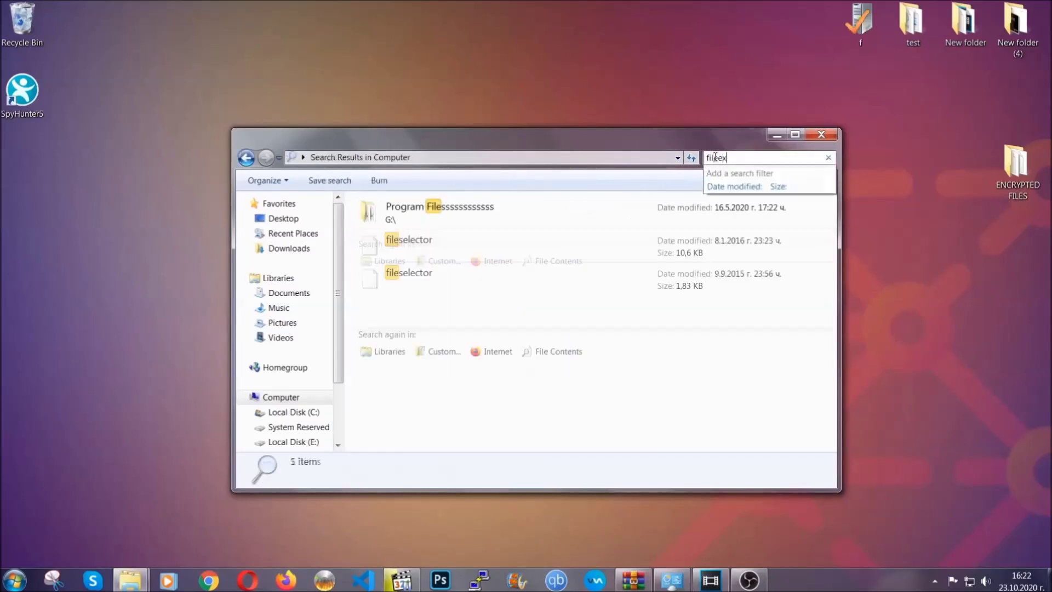
text(tension:exe Ex)
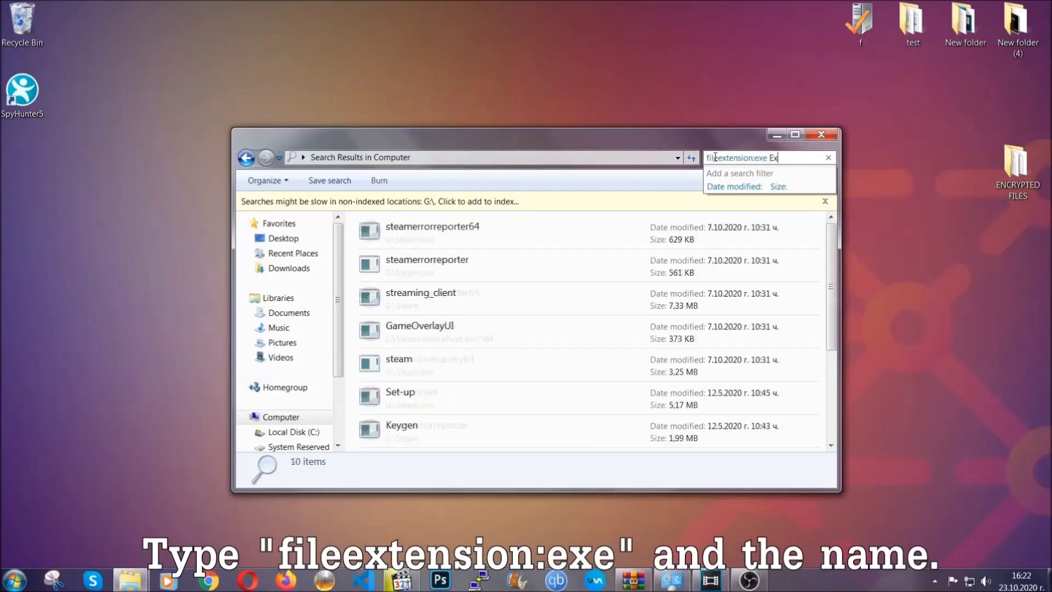
text(ample Virs)
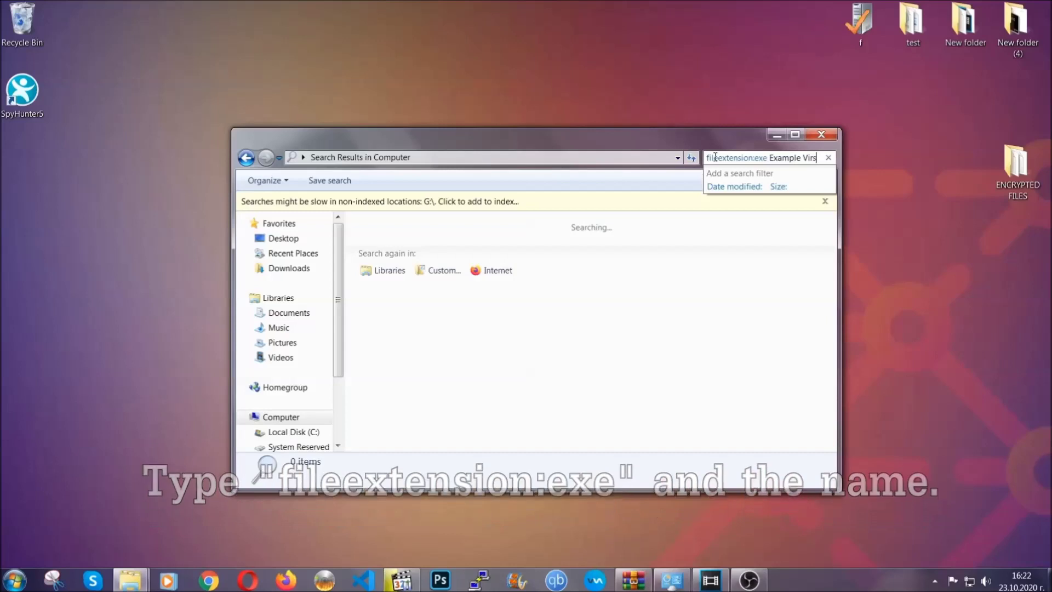
key(BackSpace)
text(us Name)
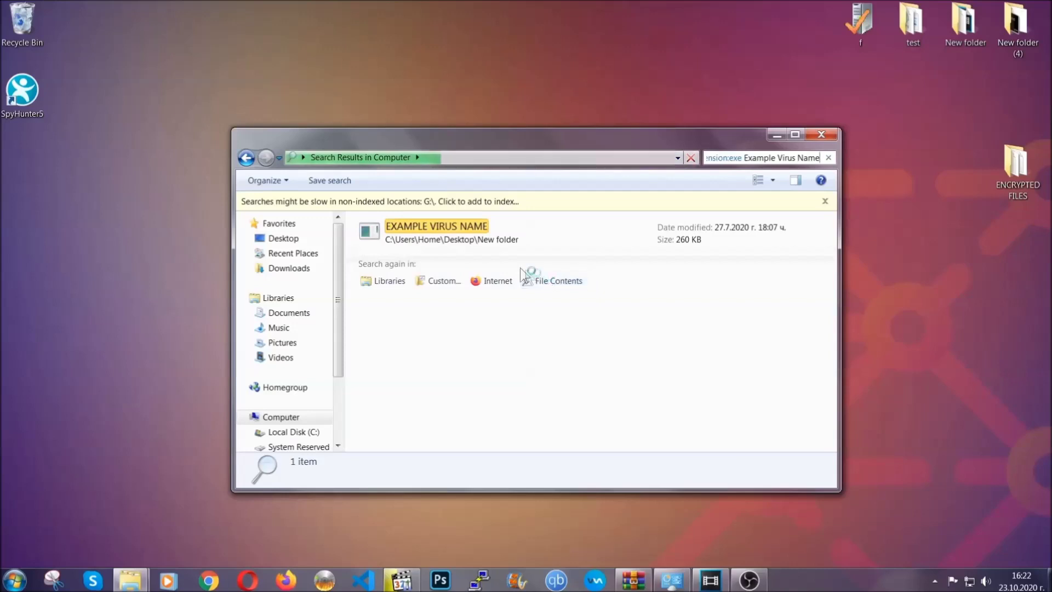
Delete the EXAMPLE VIRUS NAME result to the Recycle Bin and close the window
click(459, 223)
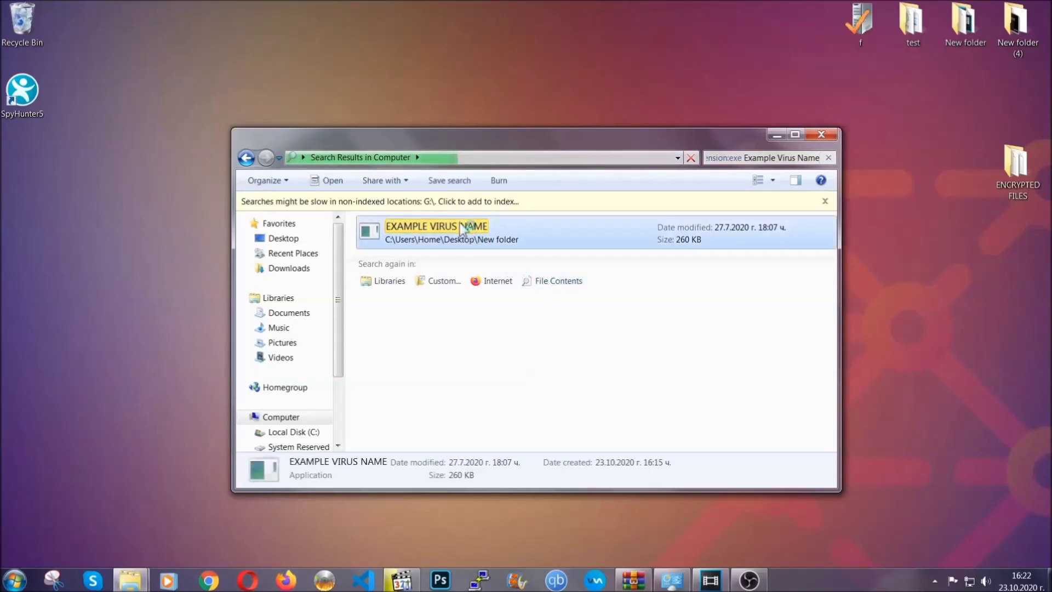
right_click(460, 224)
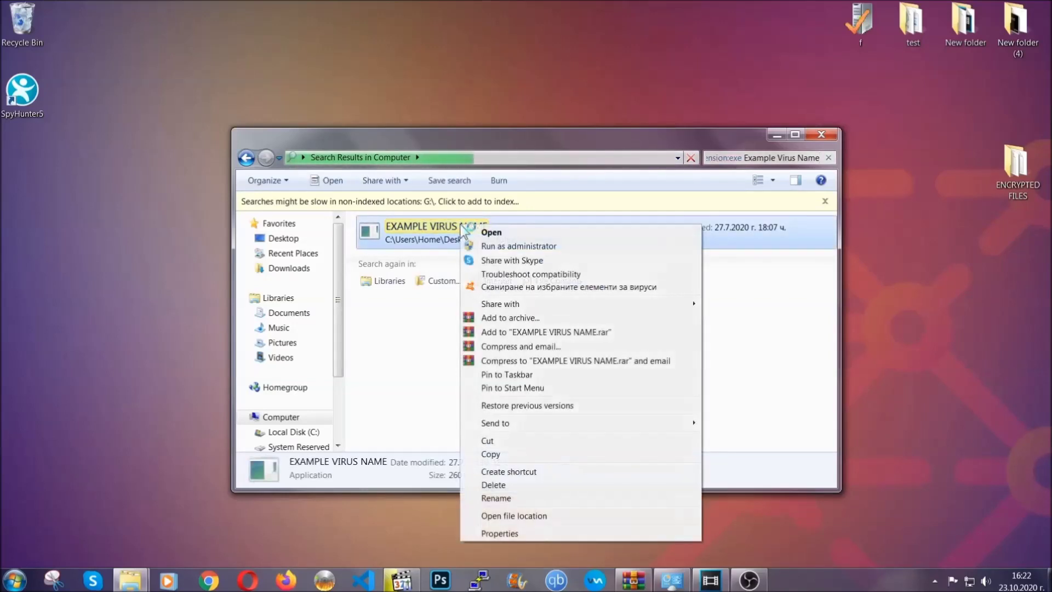
click(507, 485)
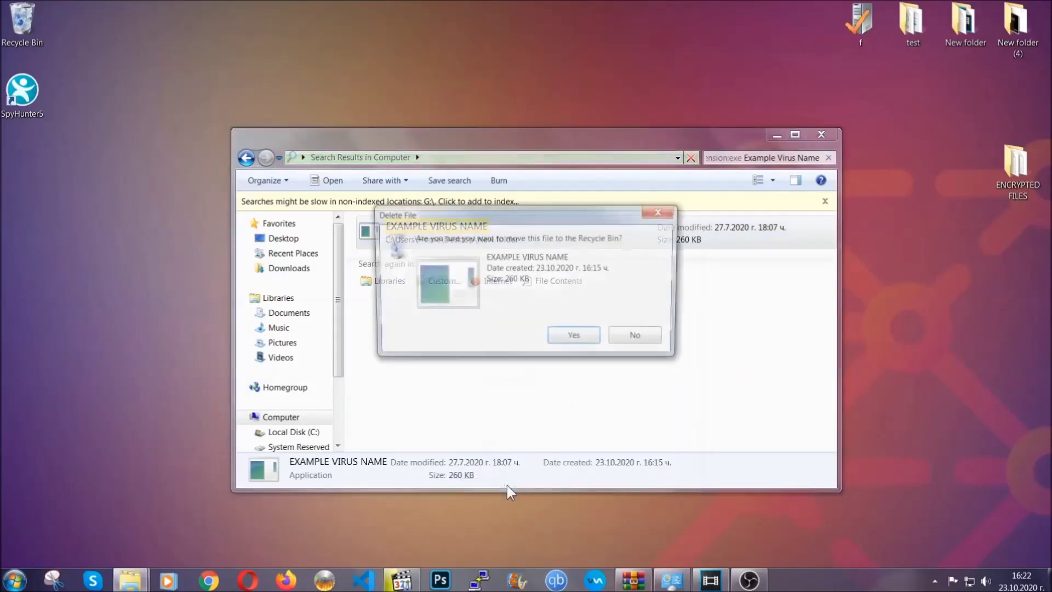
click(576, 339)
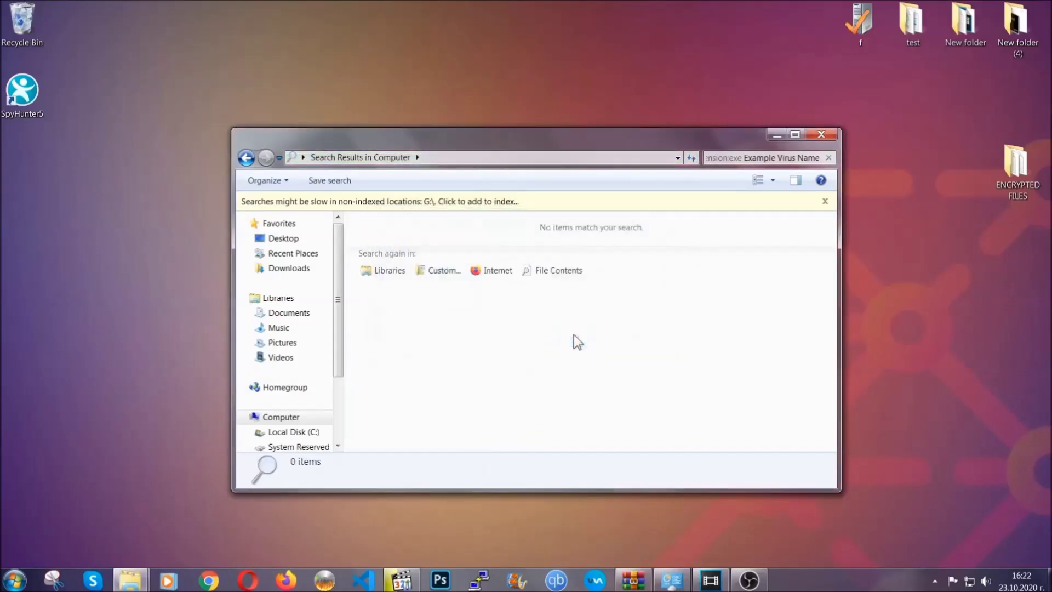
click(822, 134)
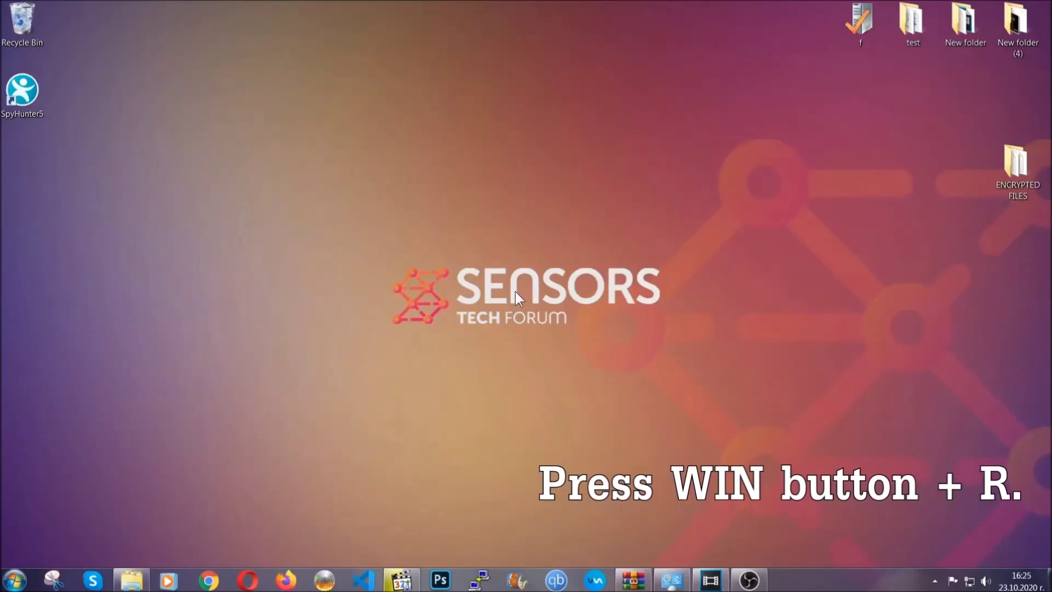
Launch REGEDIT from the Run dialog
key(super+r)
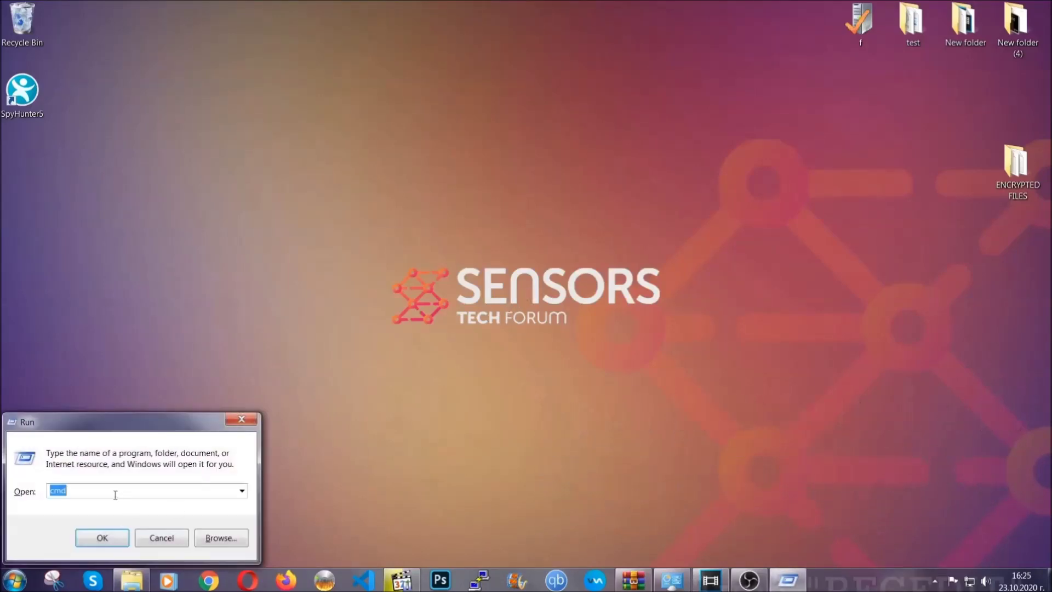
text(REGEDIT)
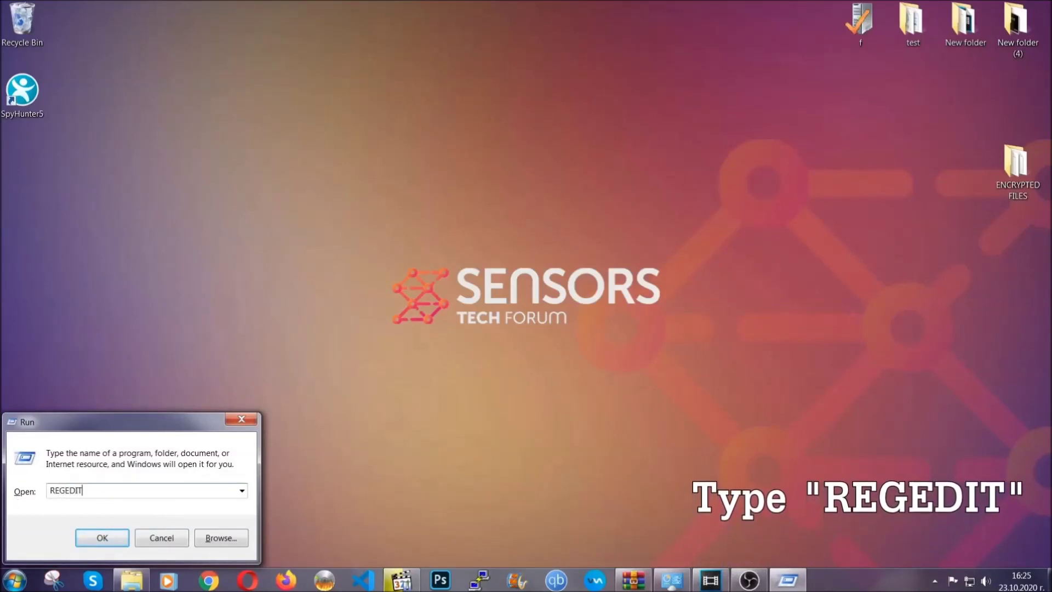
click(90, 535)
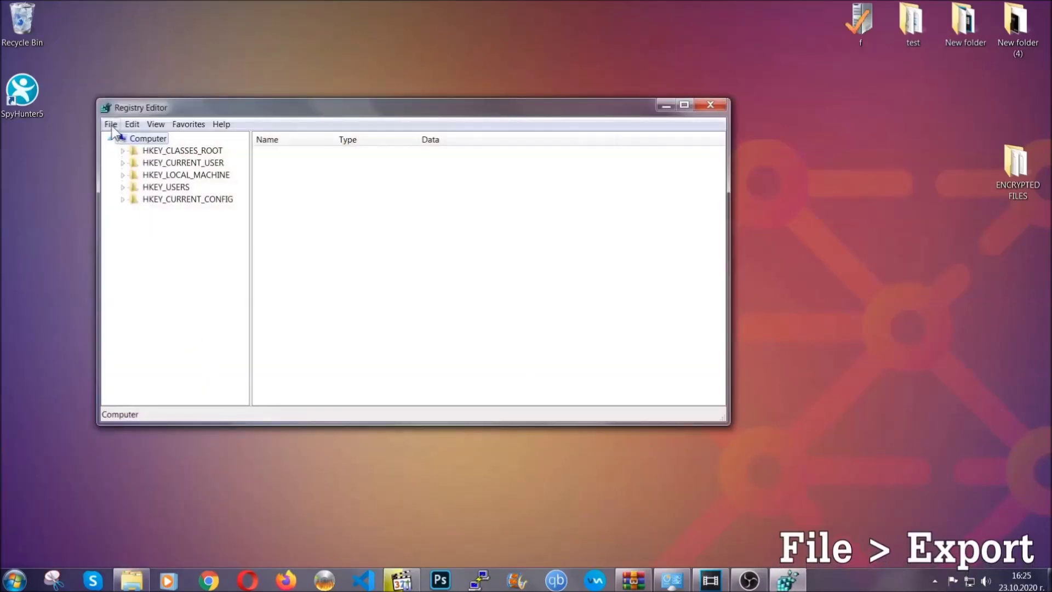
Export the whole registry to the desktop as BACKUP.reg
click(111, 126)
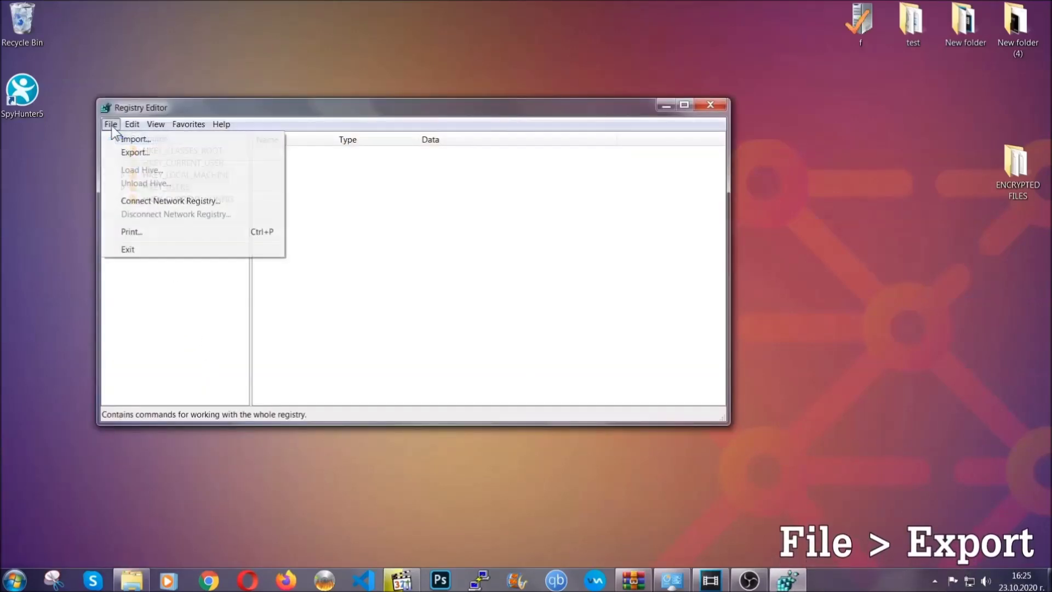
click(137, 151)
click(138, 234)
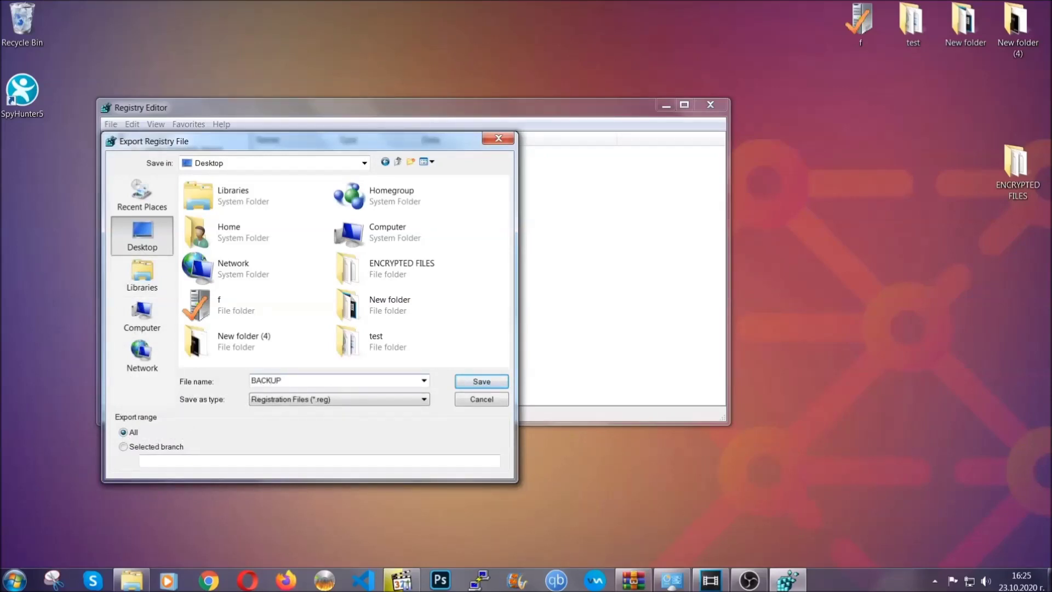
click(474, 383)
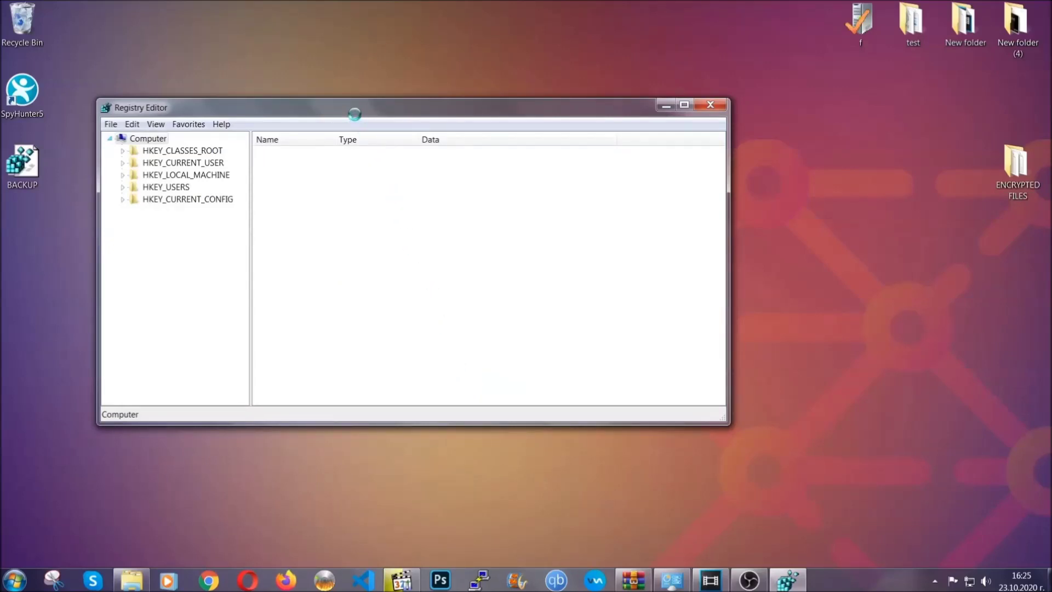
Find the RunOnce key under HKEY_CURRENT_USER\Software\Microsoft\Windows\CurrentVersion
drag(354, 114, 459, 149)
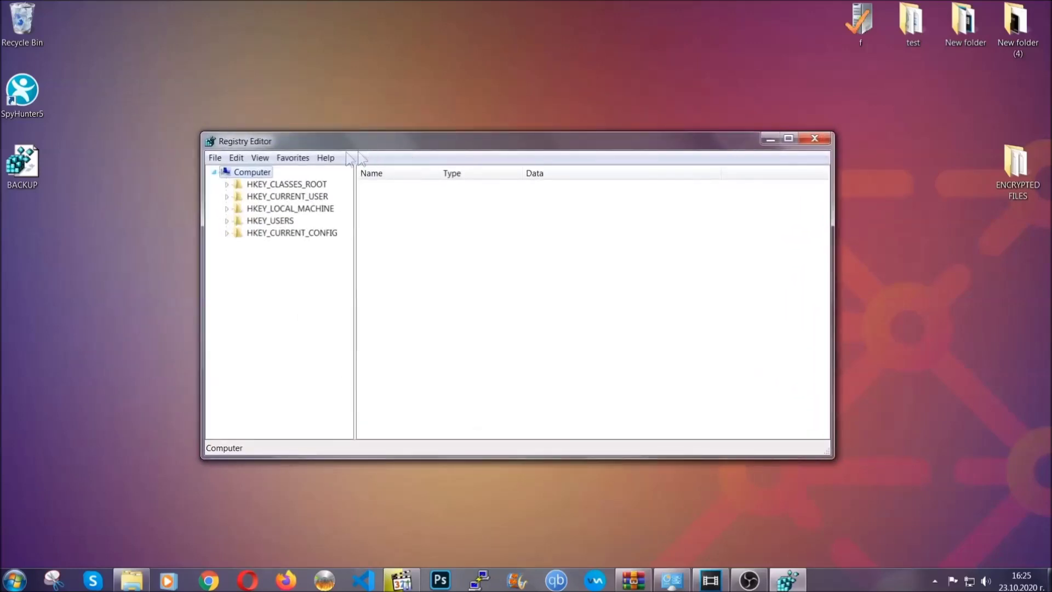
click(213, 157)
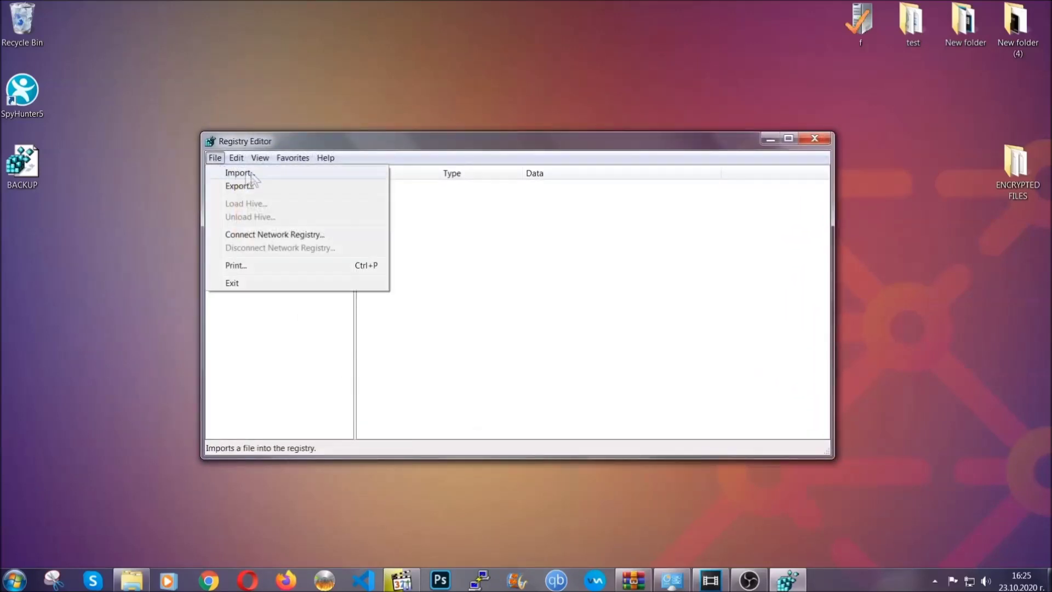
click(215, 159)
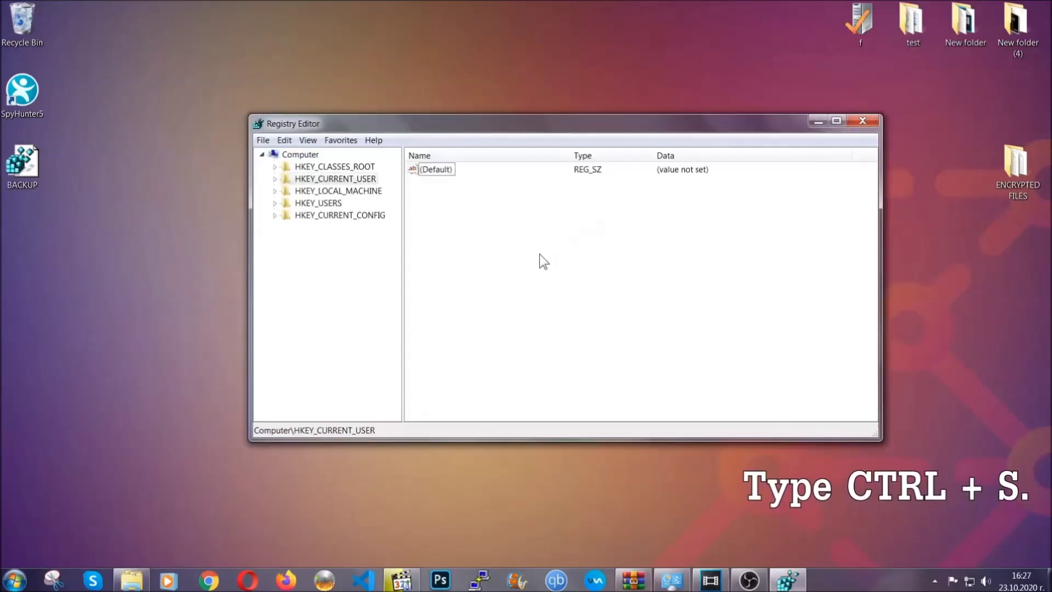
key(ctrl+f)
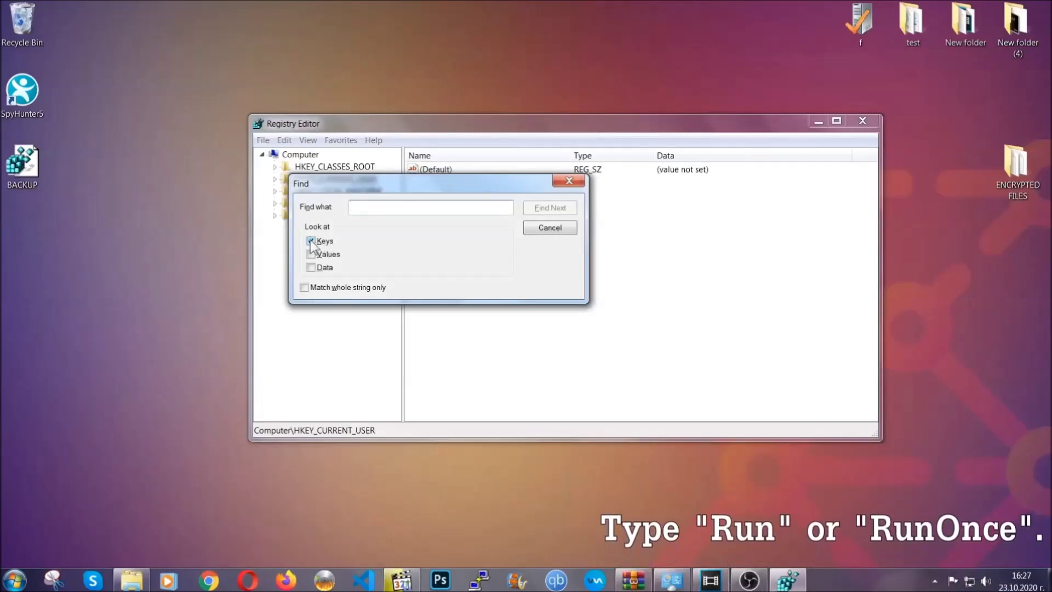
text(R)
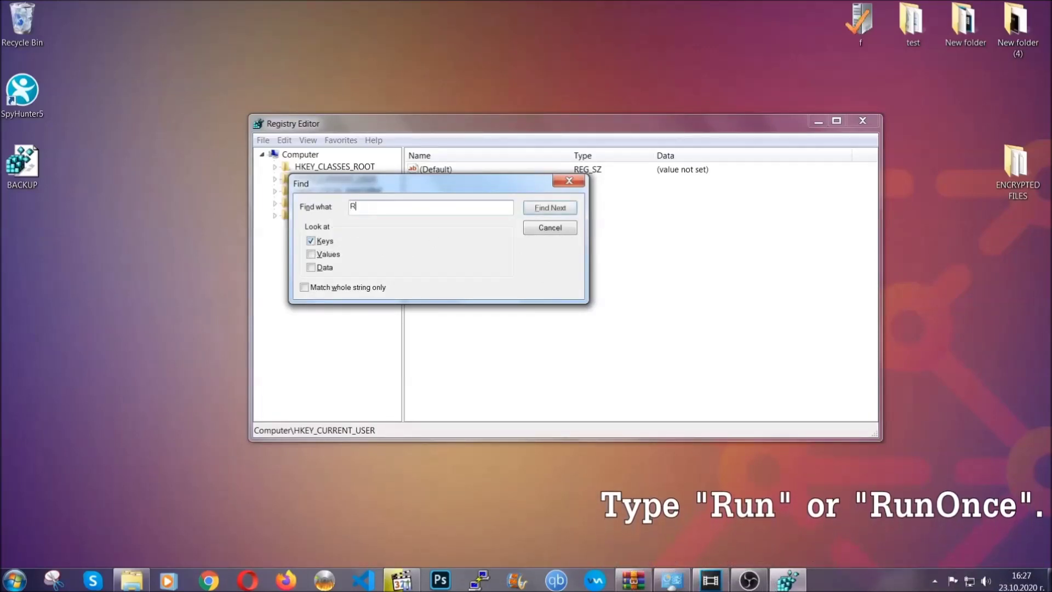
text(unOnce)
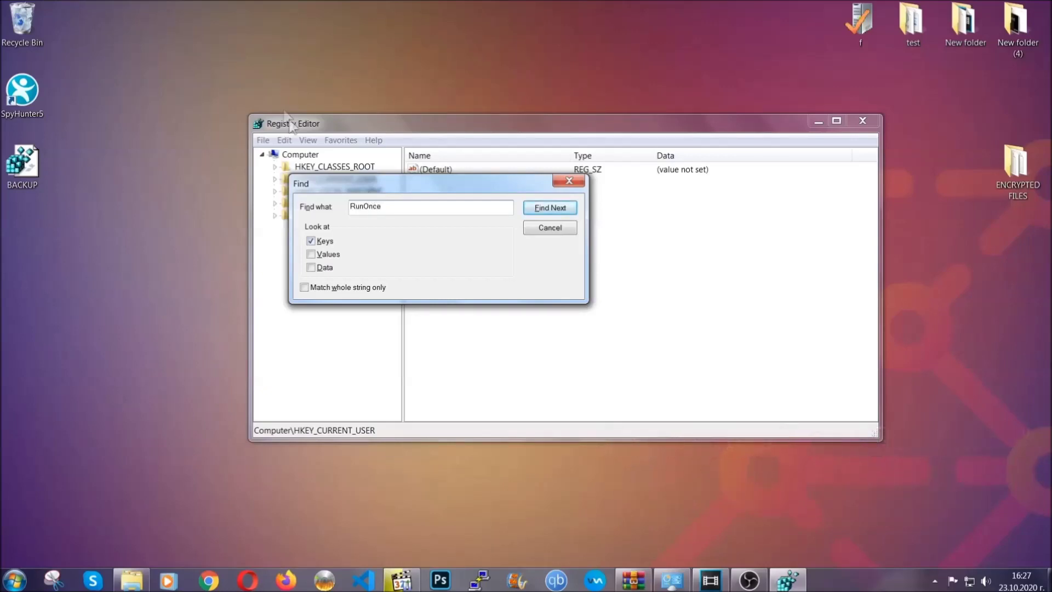
click(562, 210)
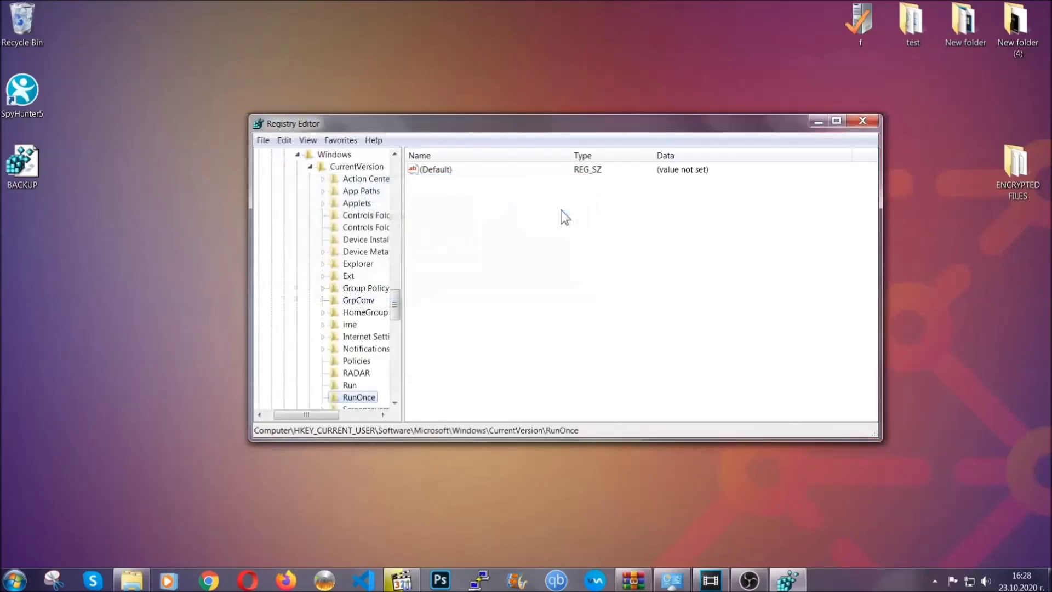
Delete THE VIRUS value from the Run key and close Registry Editor
scroll(399, 301, down, 3)
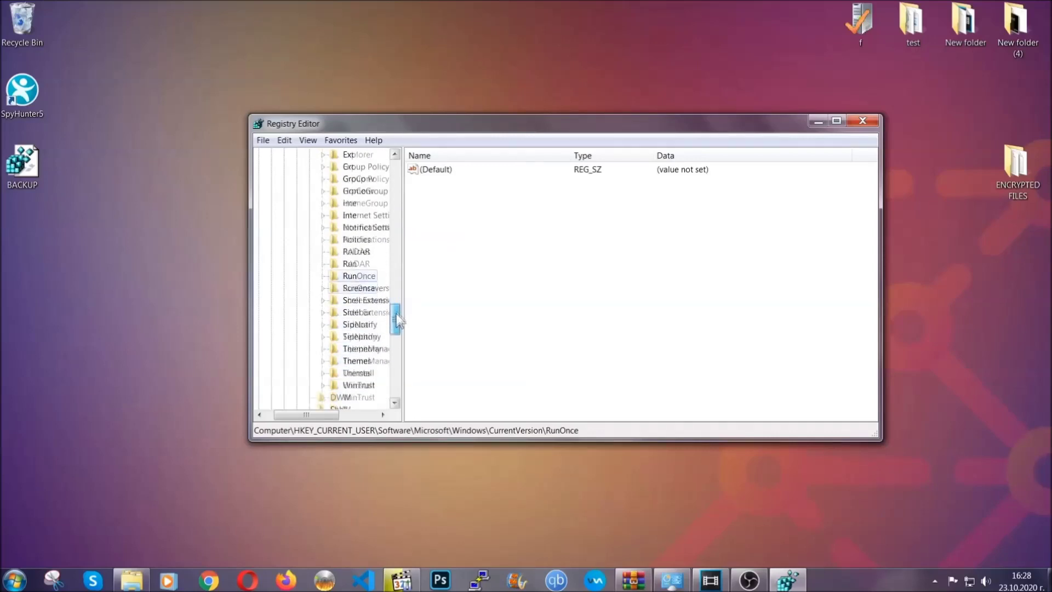
click(349, 264)
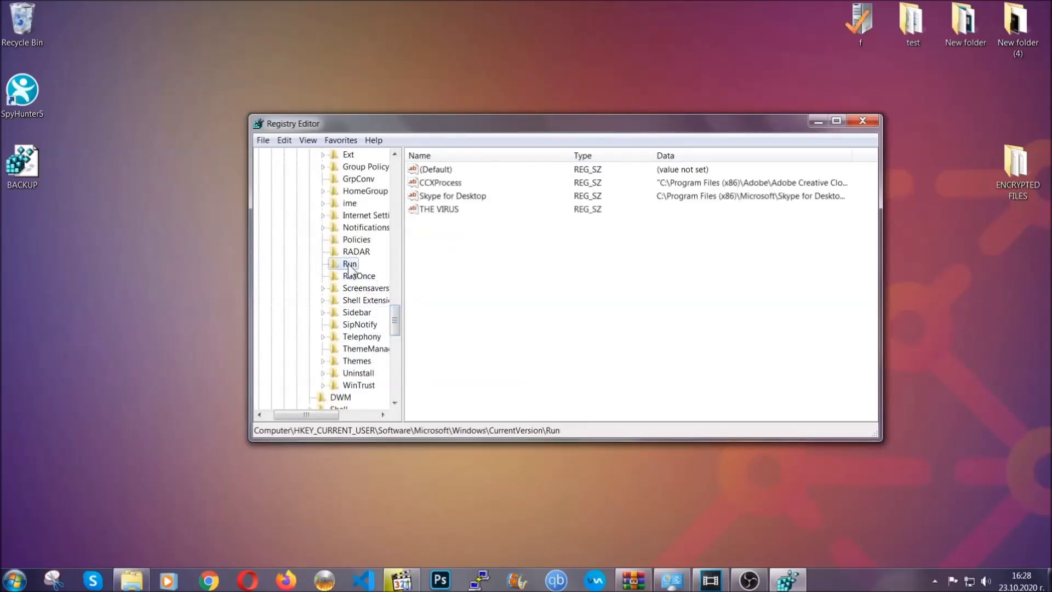
click(432, 210)
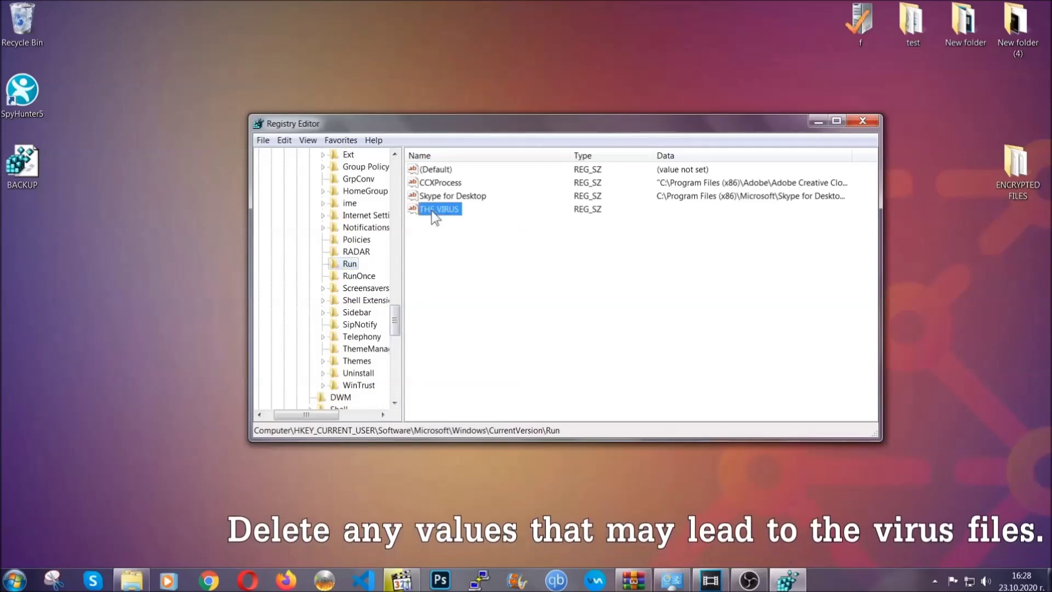
right_click(432, 211)
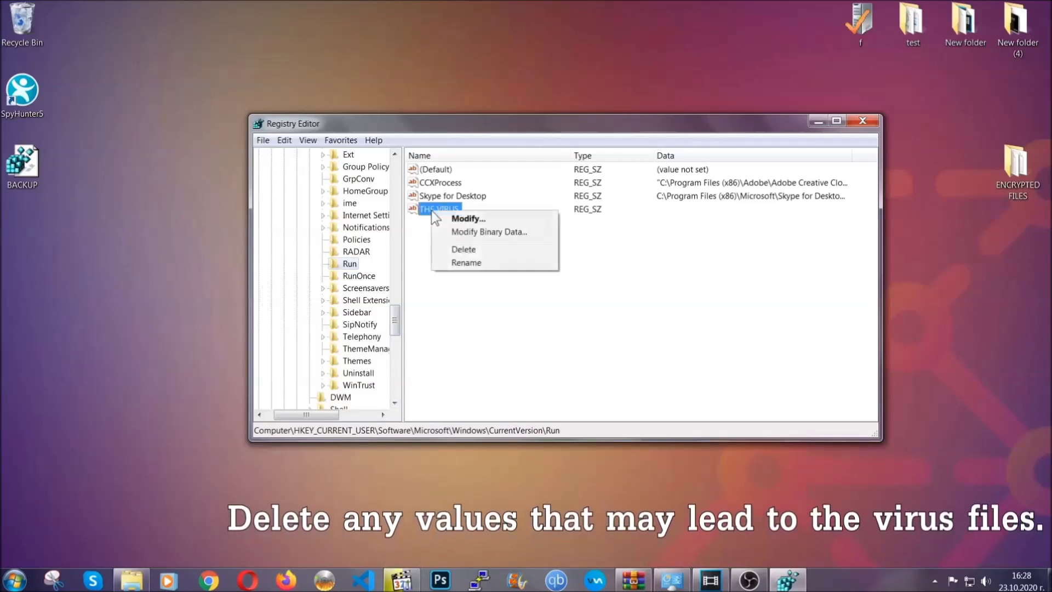
click(455, 251)
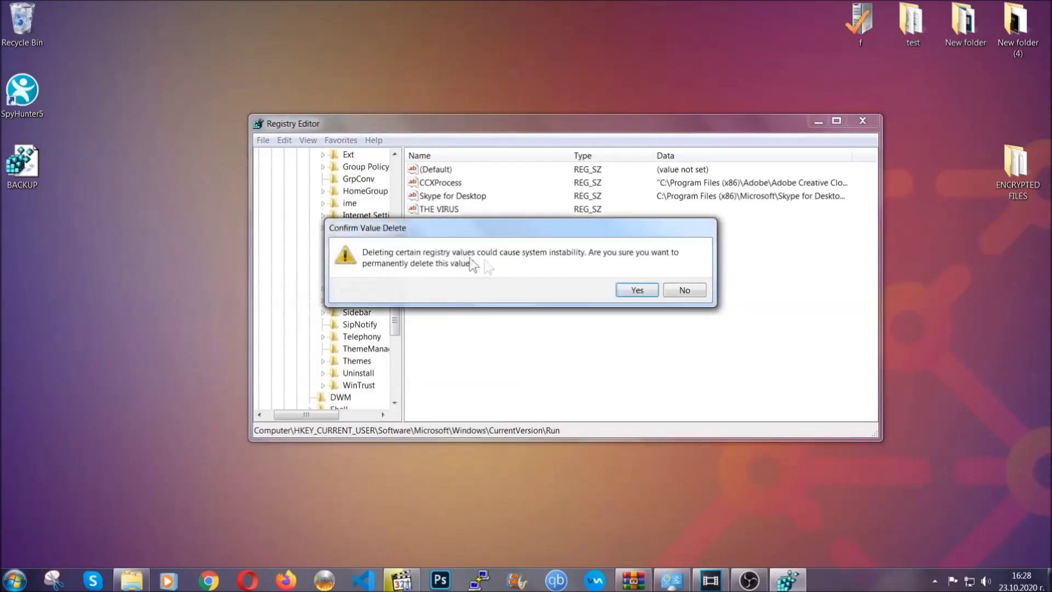
click(637, 290)
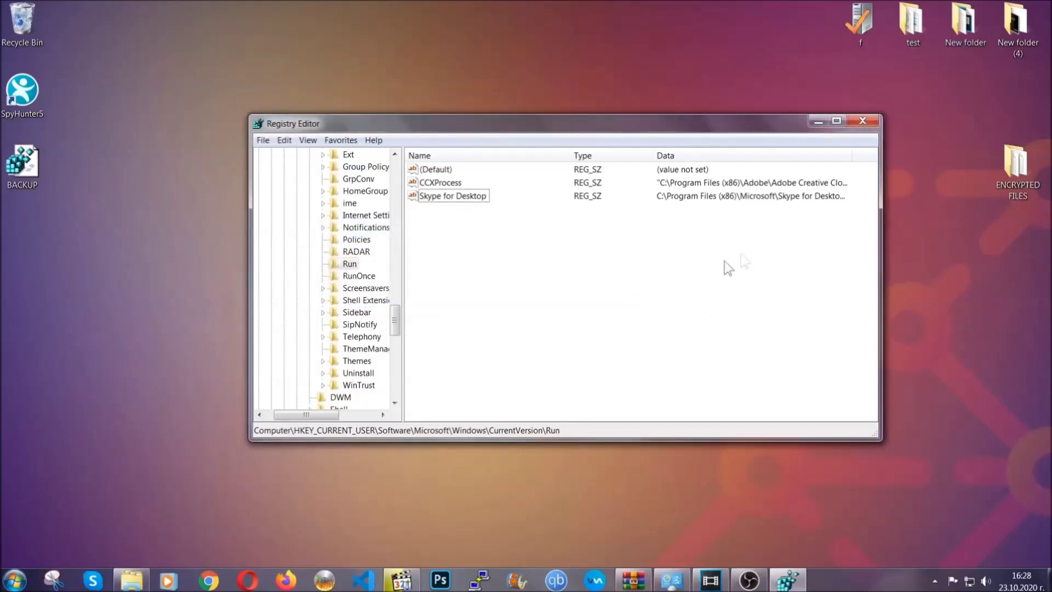
click(863, 120)
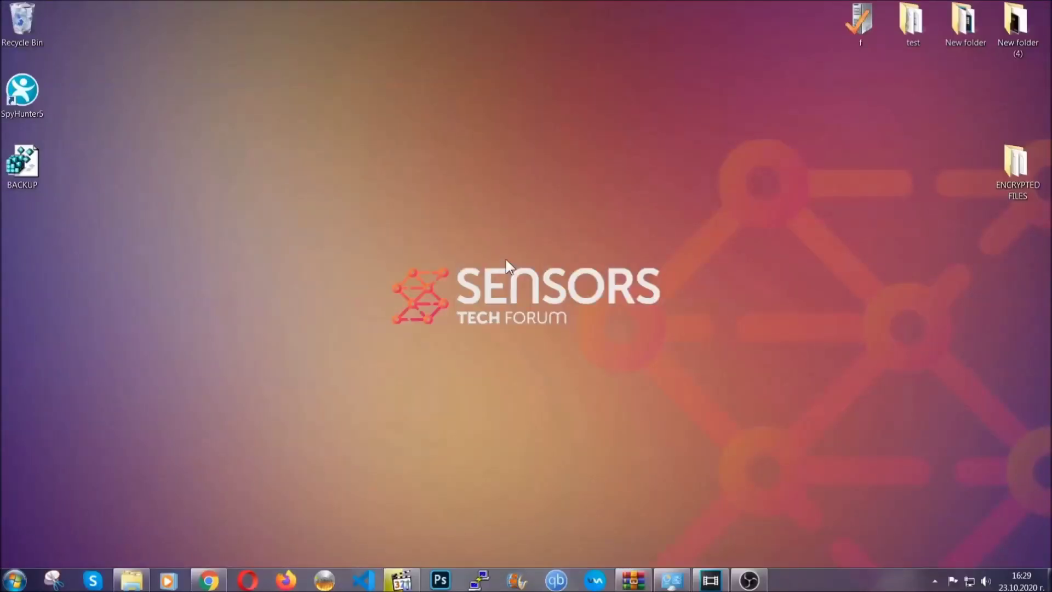
Bring back the sensorstechforum recovery article in Chrome, select its URL, and scroll to the Method 1–6 list
click(208, 582)
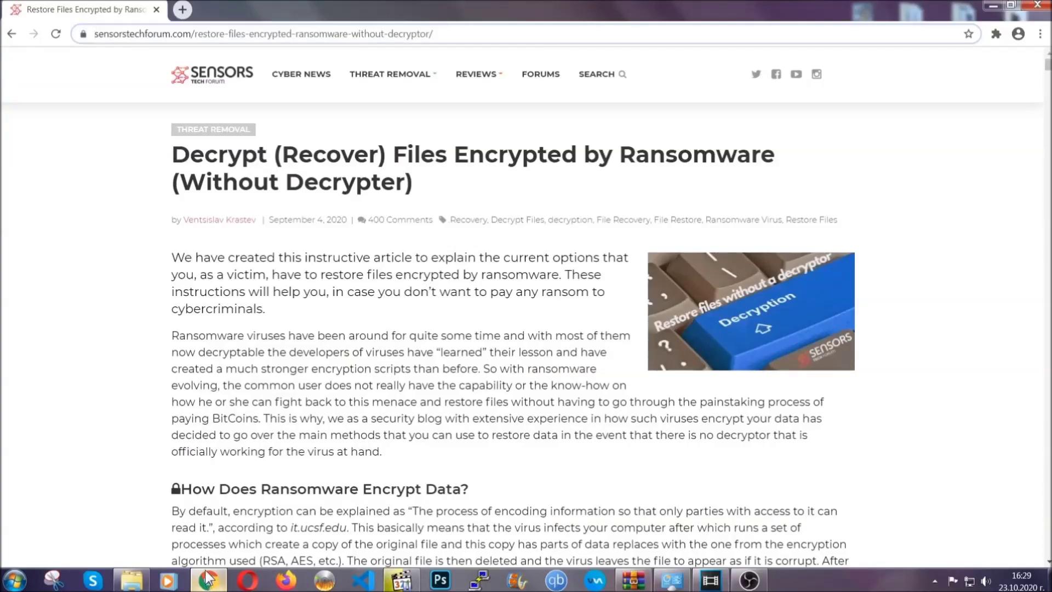
drag(96, 34, 474, 39)
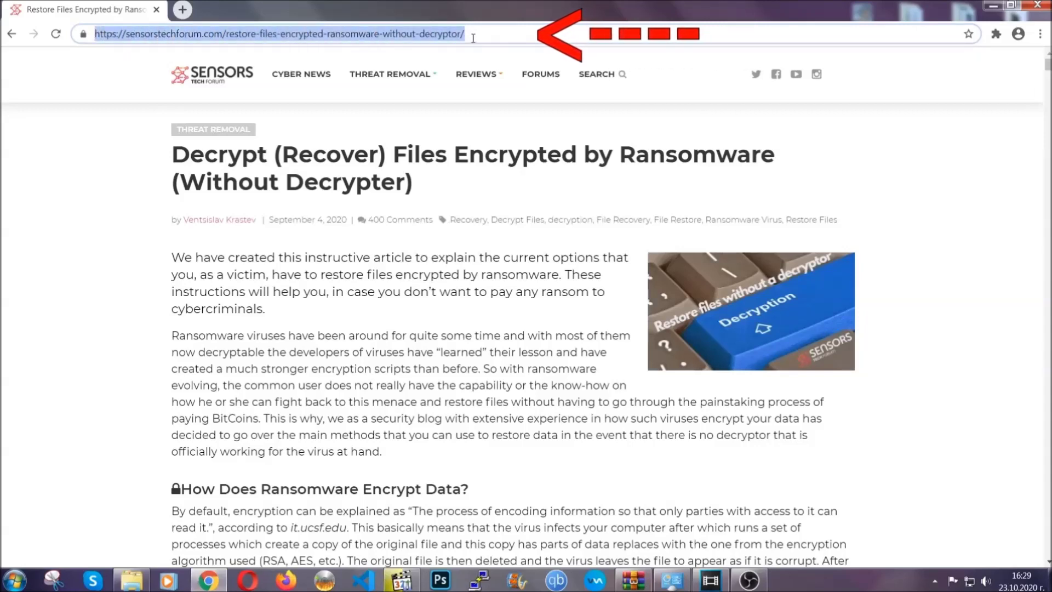
mouse_move(489, 133)
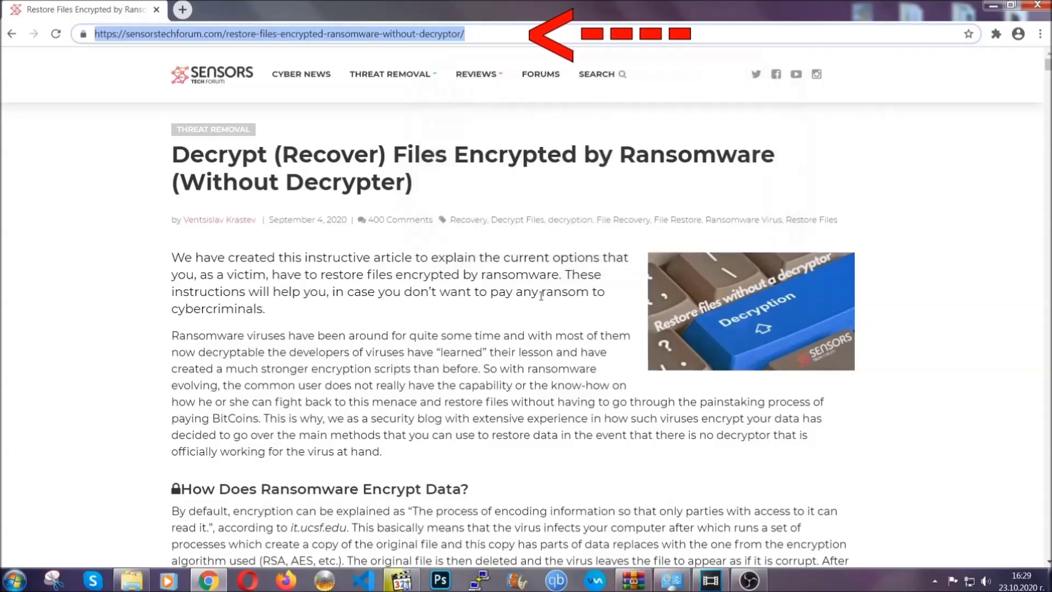
scroll(541, 299, down, 5)
scroll(541, 299, down, 7)
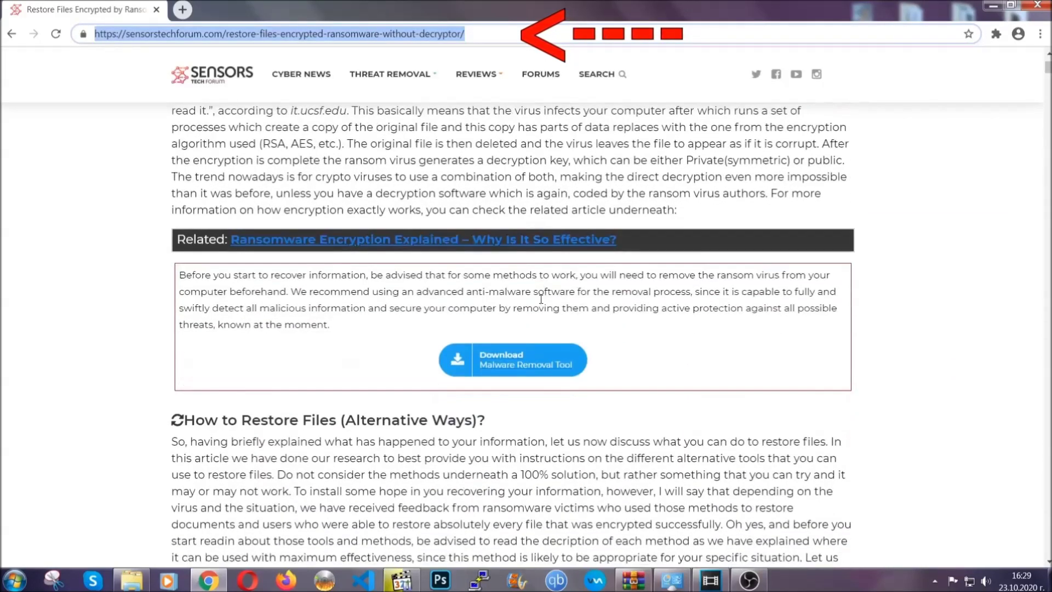
scroll(540, 299, down, 1)
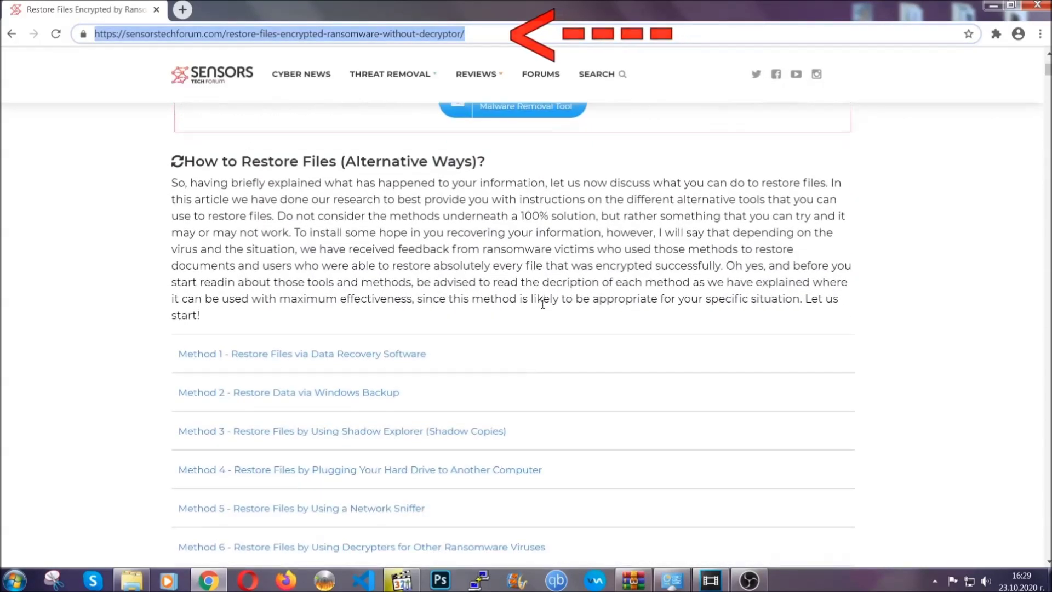
scroll(542, 301, down, 3)
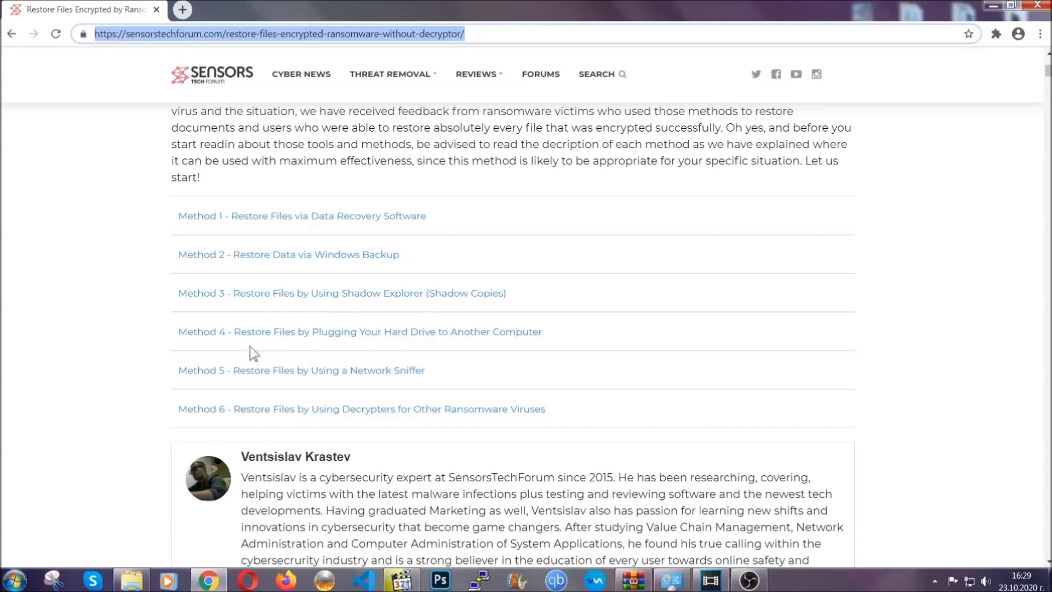
Expand the Method 2 Windows Backup section and review its summary table
click(324, 250)
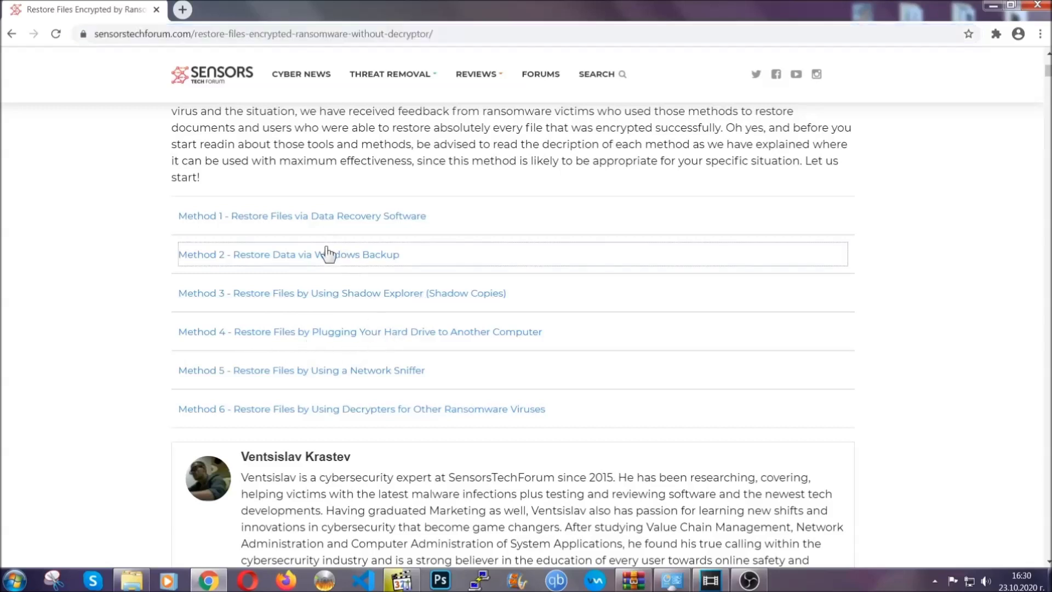
drag(304, 331, 372, 420)
click(373, 412)
scroll(376, 409, down, 4)
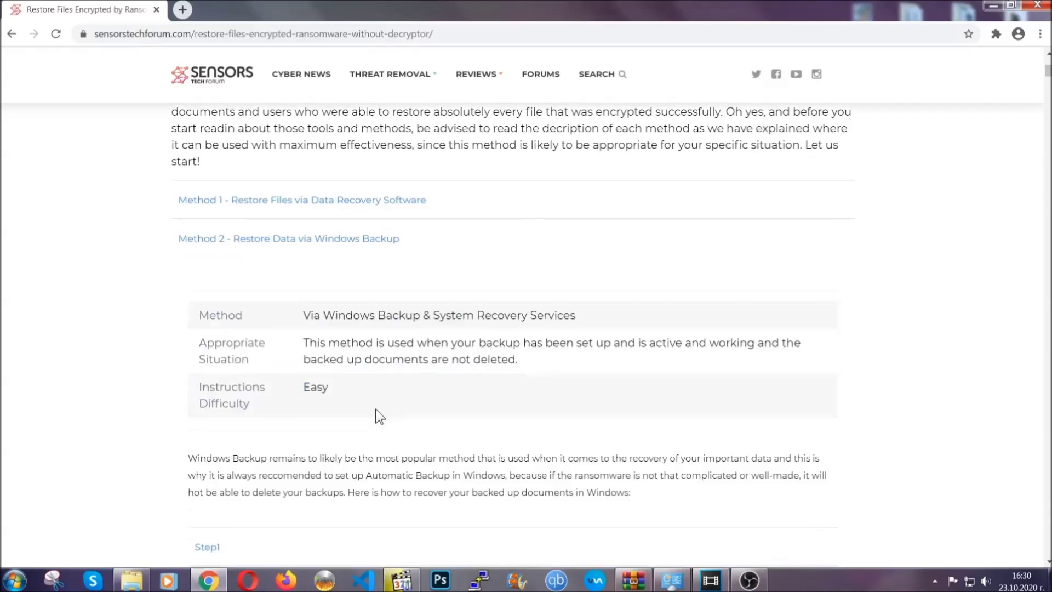
scroll(376, 409, down, 1)
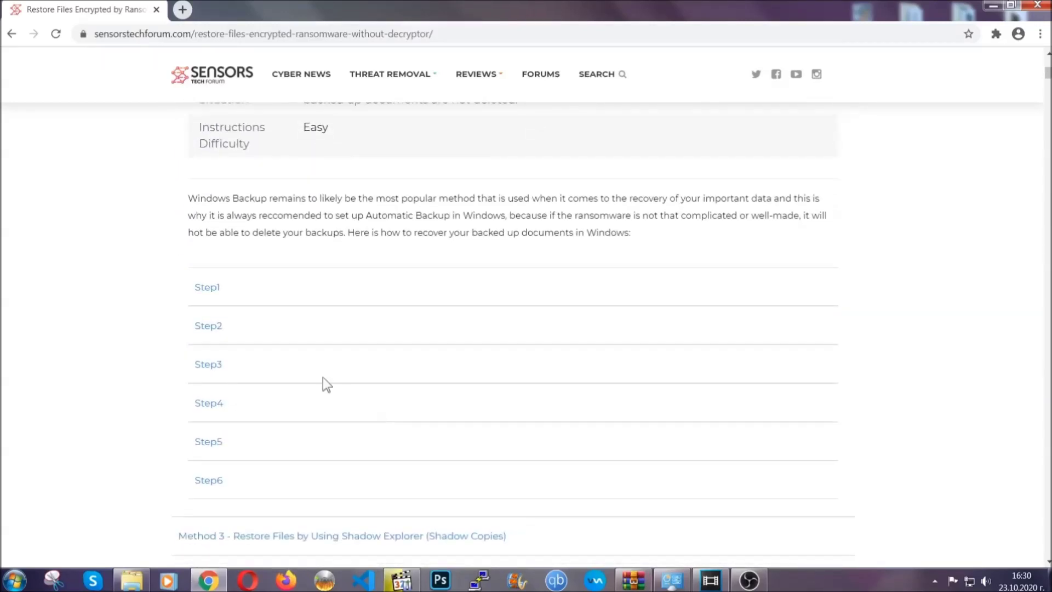
Expand Step1, Step2 and Step3 of the Windows Backup method, then minimize Chrome
click(215, 288)
scroll(493, 339, down, 5)
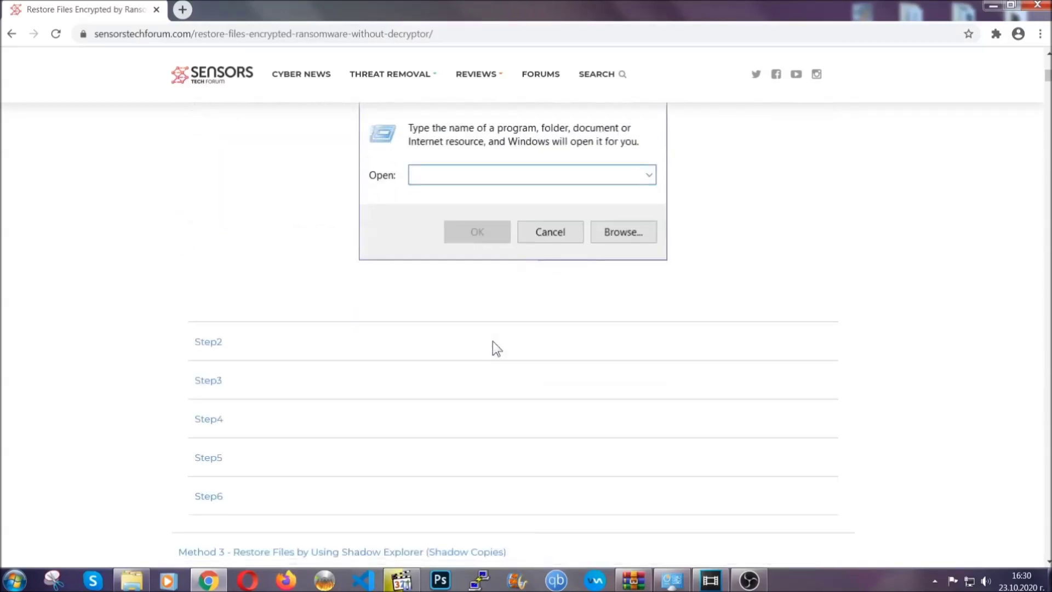
click(250, 343)
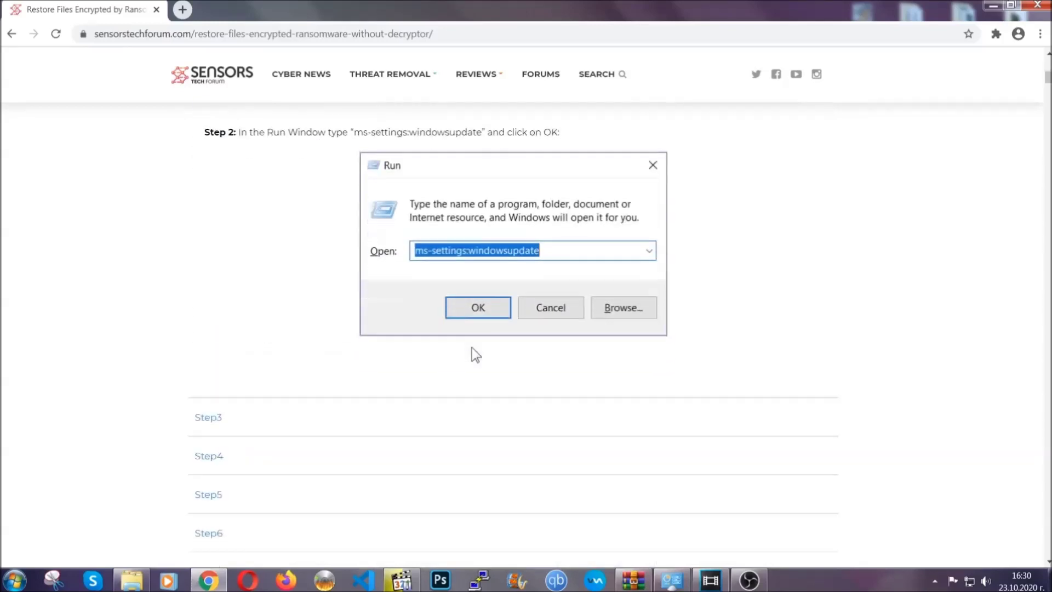
click(310, 401)
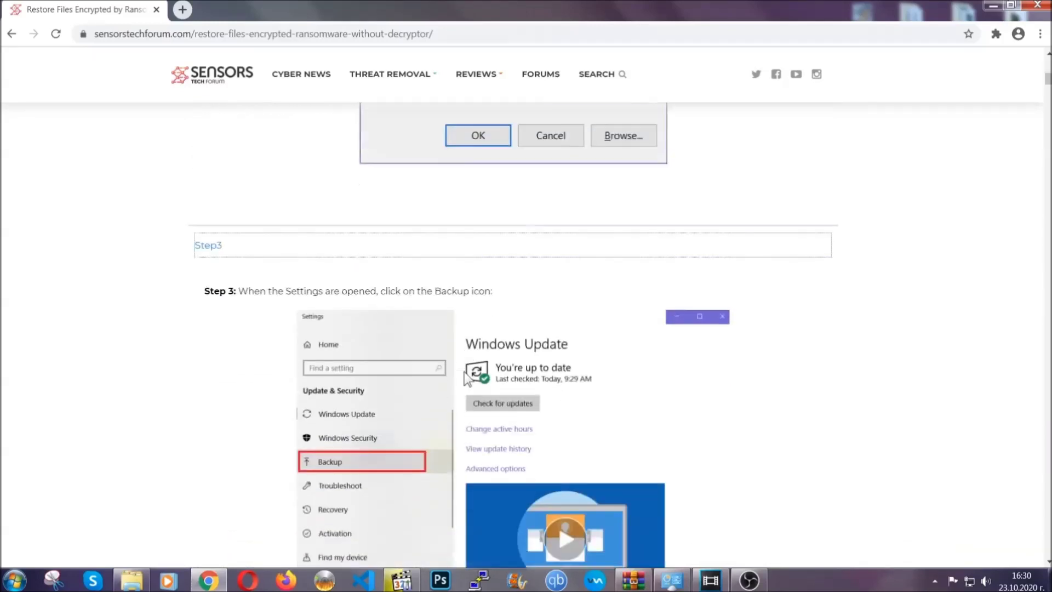
scroll(464, 374, down, 2)
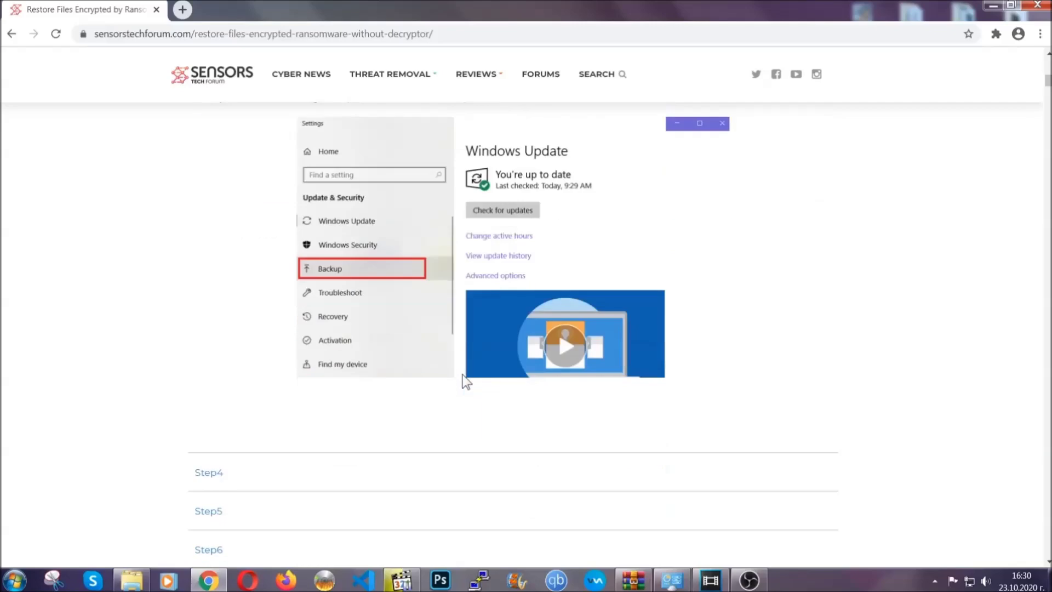
scroll(462, 375, down, 3)
scroll(461, 376, down, 7)
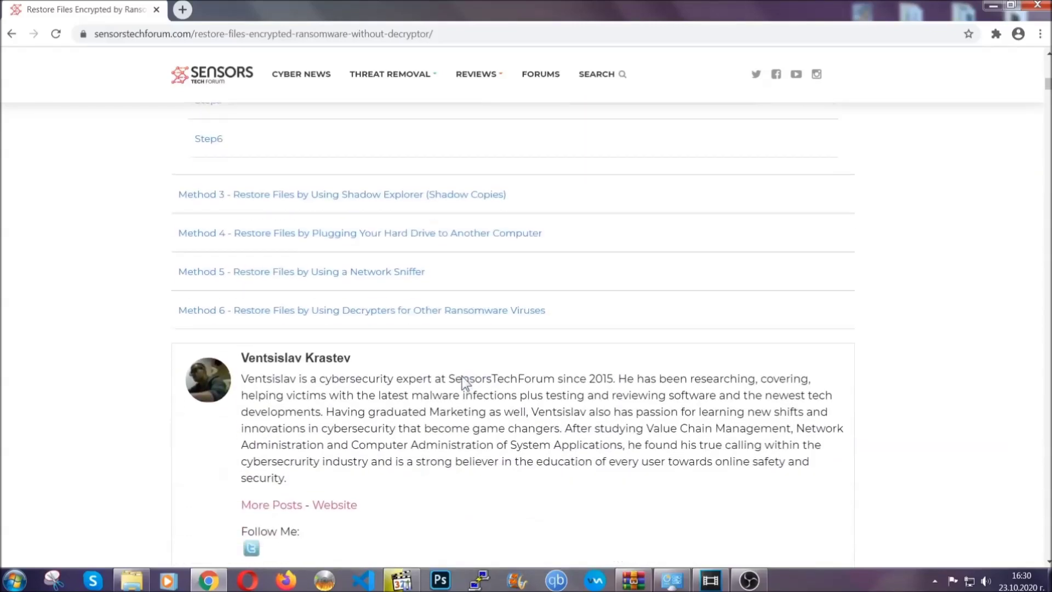
scroll(462, 376, up, 20)
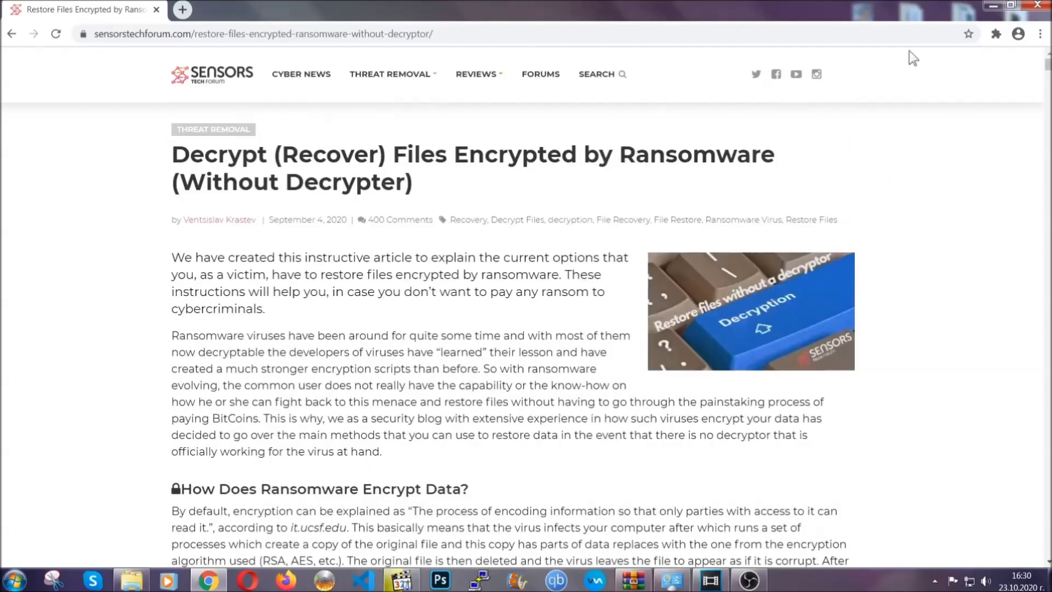
click(991, 5)
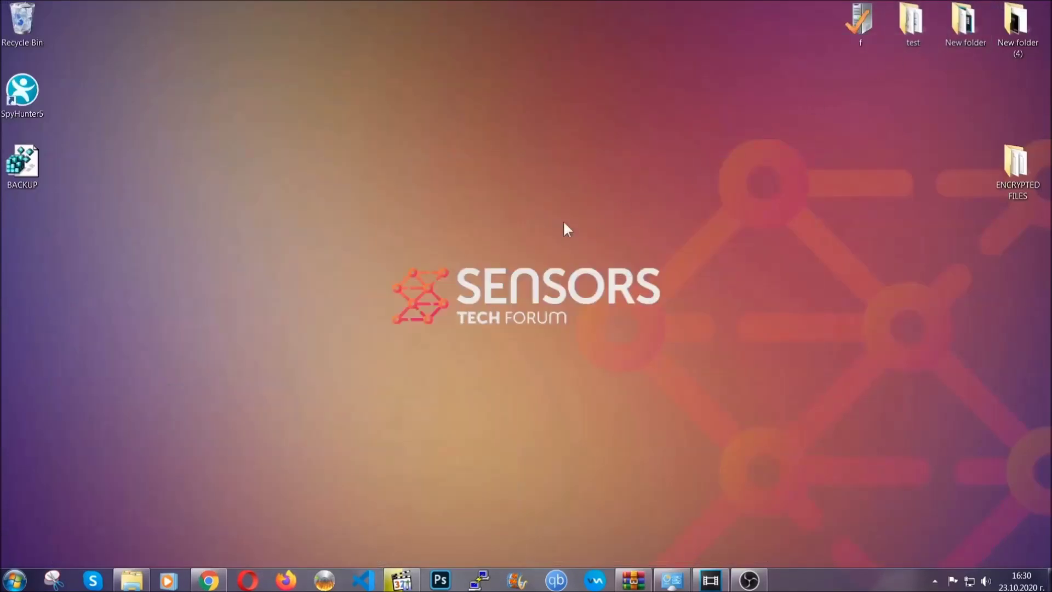